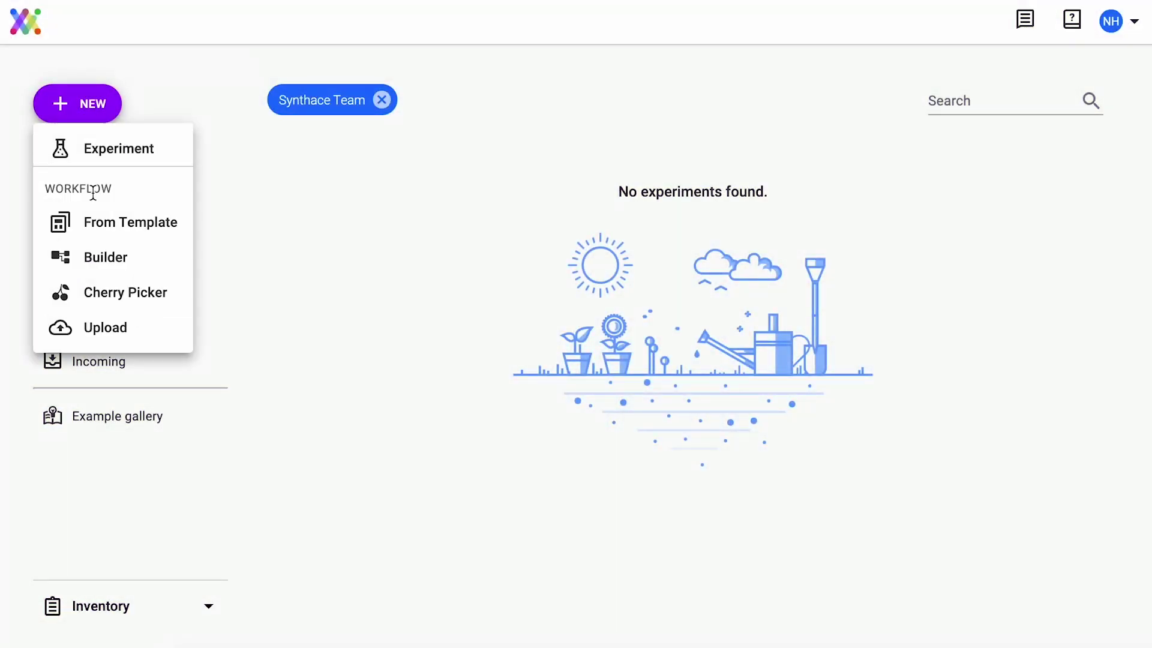
# Create a new Builder workflow and set its execution mode to Demo Tempest.
pyautogui.click(96, 257)
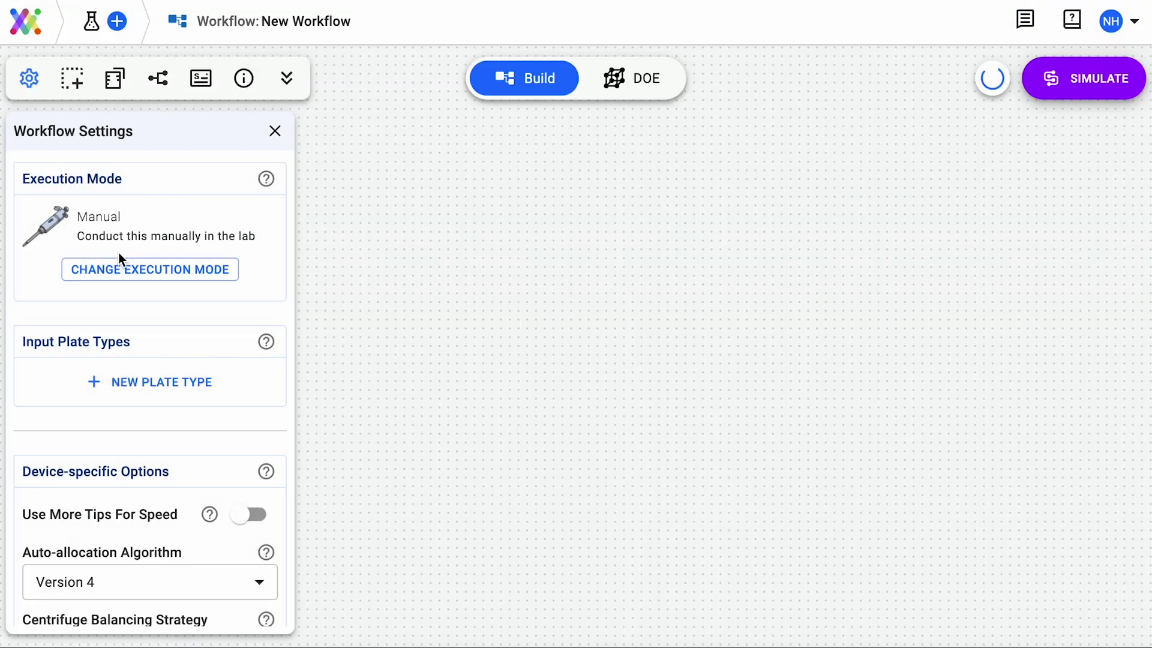
pyautogui.click(120, 268)
pyautogui.click(837, 195)
pyautogui.click(956, 198)
pyautogui.write('demo te')
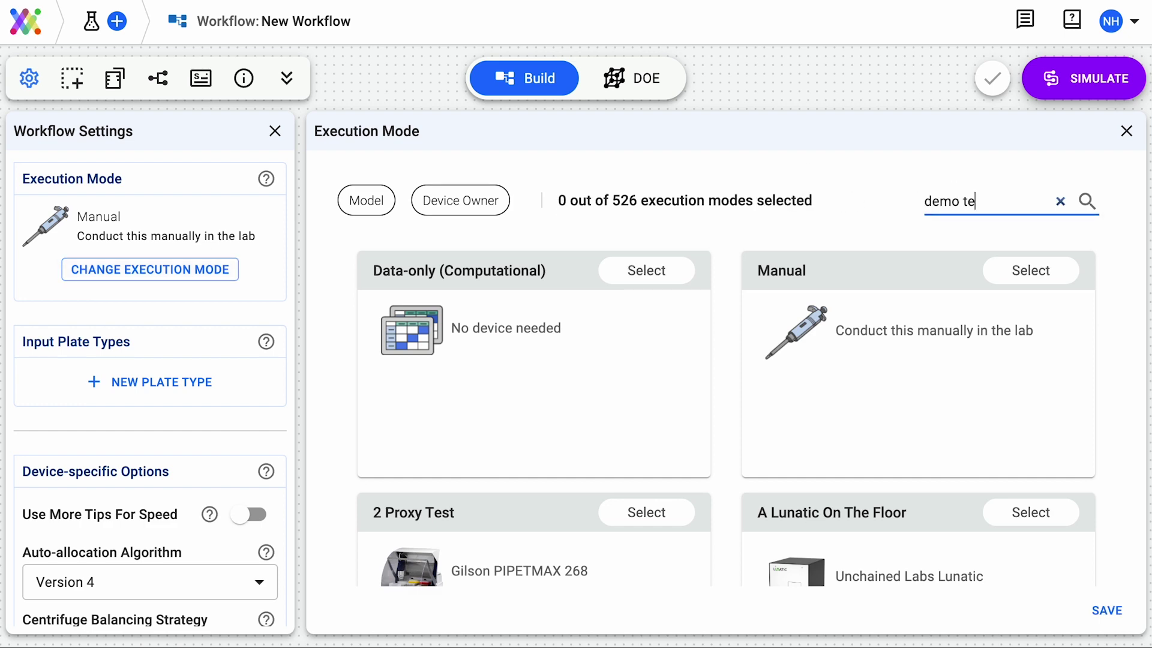
pyautogui.write('mpest')
pyautogui.click(838, 270)
pyautogui.click(1107, 610)
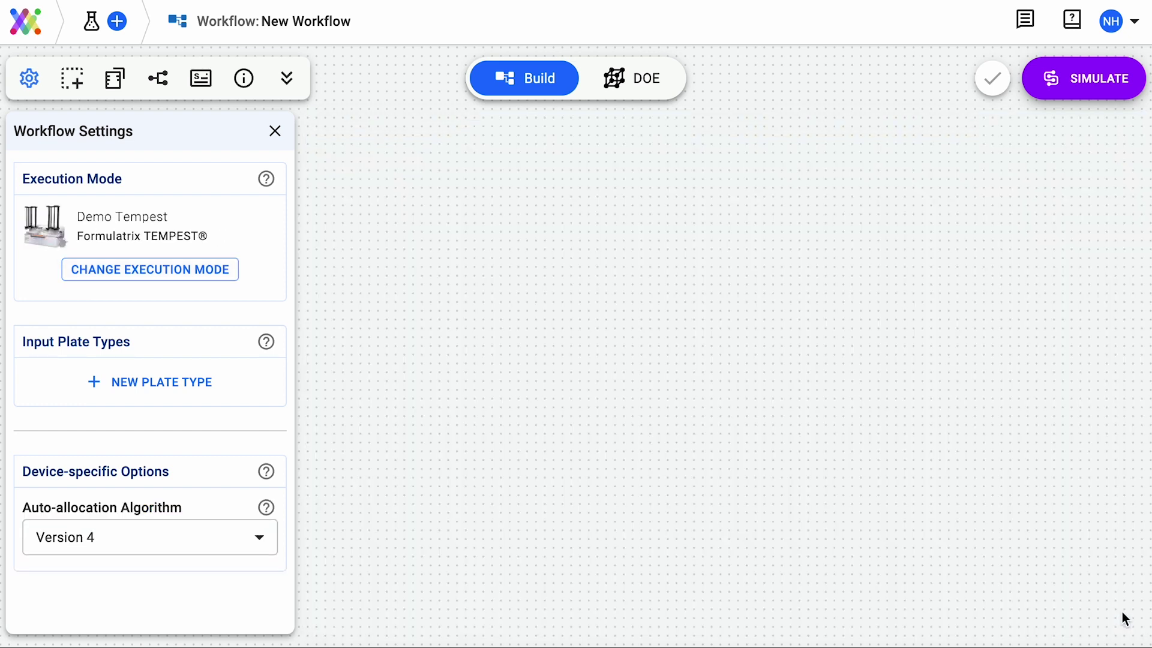
# Add Tempest Input Plate as the workflow's input plate type.
pyautogui.click(172, 396)
pyautogui.write('tempest input plate')
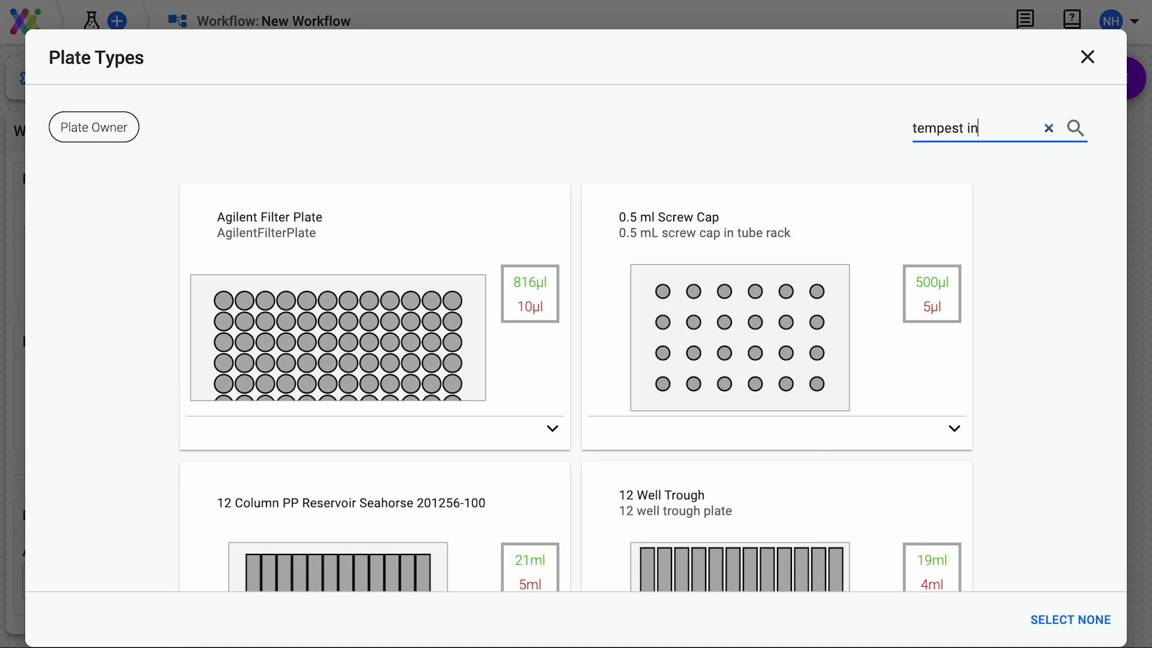
pyautogui.click(514, 349)
pyautogui.click(1083, 585)
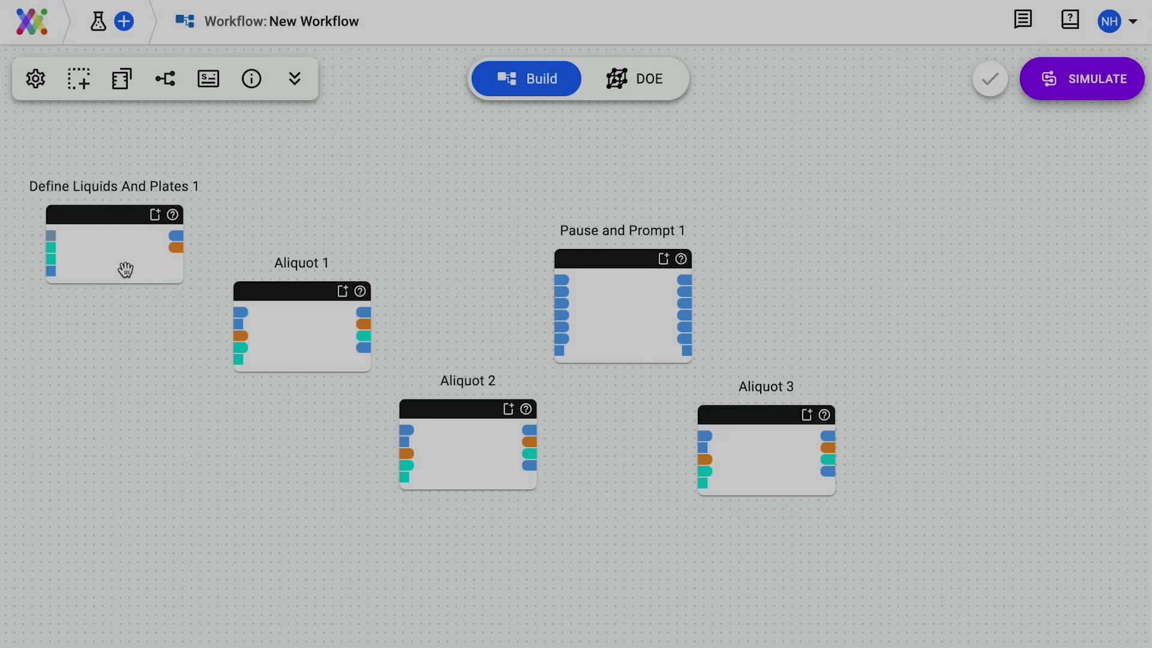
pyautogui.click(124, 269)
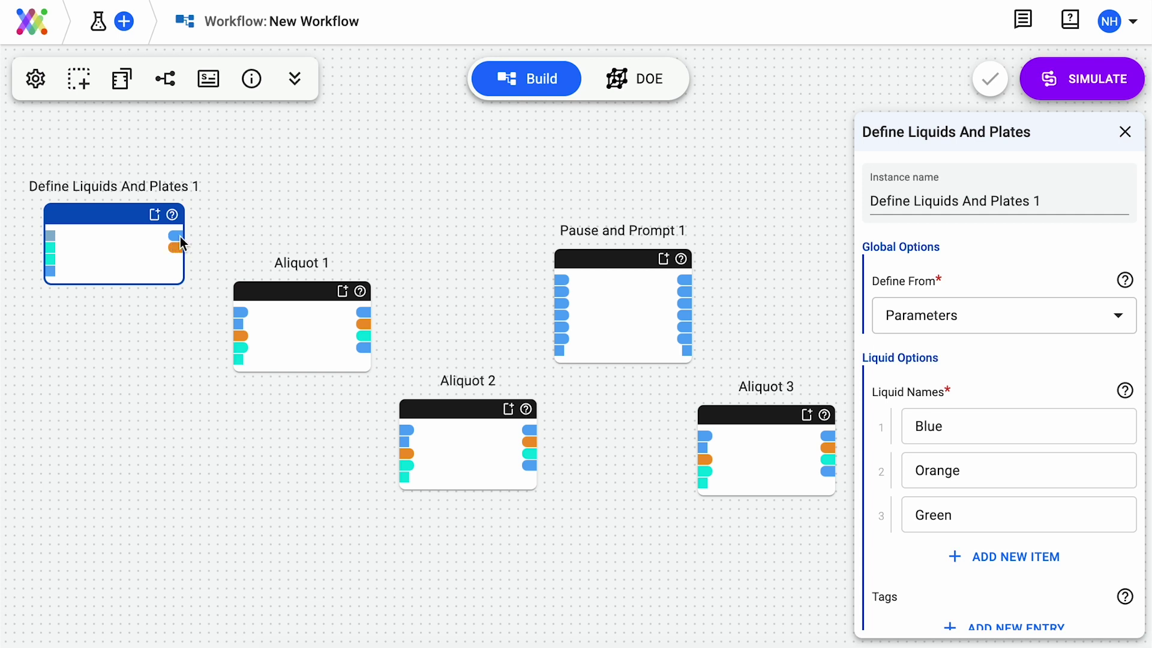
# Connect Define Liquids And Plates 1 to Aliquot 1, Aliquot 2, Pause and Prompt 1, then Aliquot 3.
pyautogui.moveTo(180, 236); pyautogui.dragTo(229, 293)
pyautogui.moveTo(362, 350); pyautogui.dragTo(401, 429)
pyautogui.moveTo(531, 466); pyautogui.dragTo(545, 291)
pyautogui.moveTo(684, 280); pyautogui.dragTo(687, 430)
# Check Plate 3's well contents in Aliquot 3, then bring up the Pause and Prompt 1 settings.
pyautogui.click(766, 454)
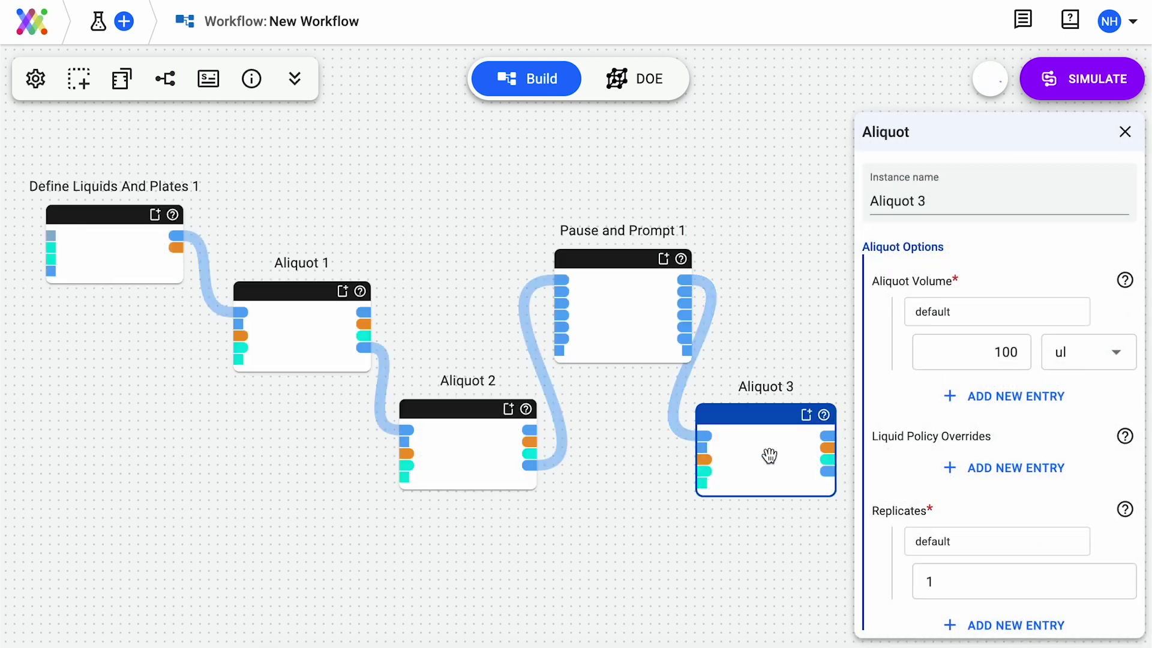
pyautogui.scroll(-5, 1003, 447)
pyautogui.click(1005, 483)
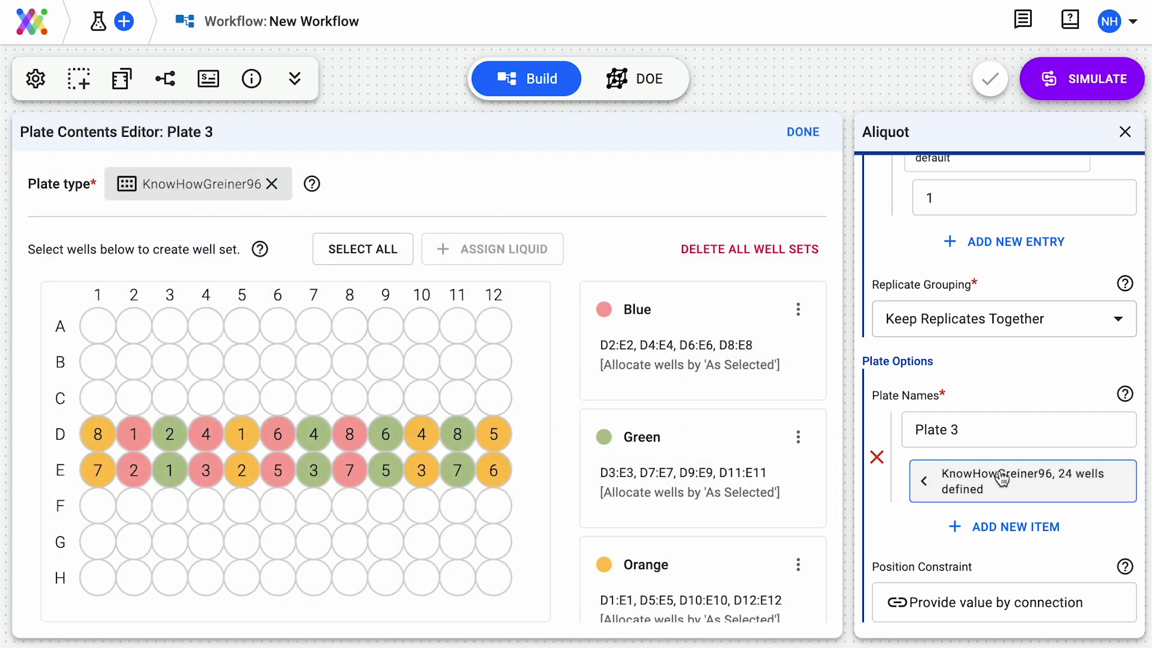
pyautogui.click(812, 138)
pyautogui.click(1123, 132)
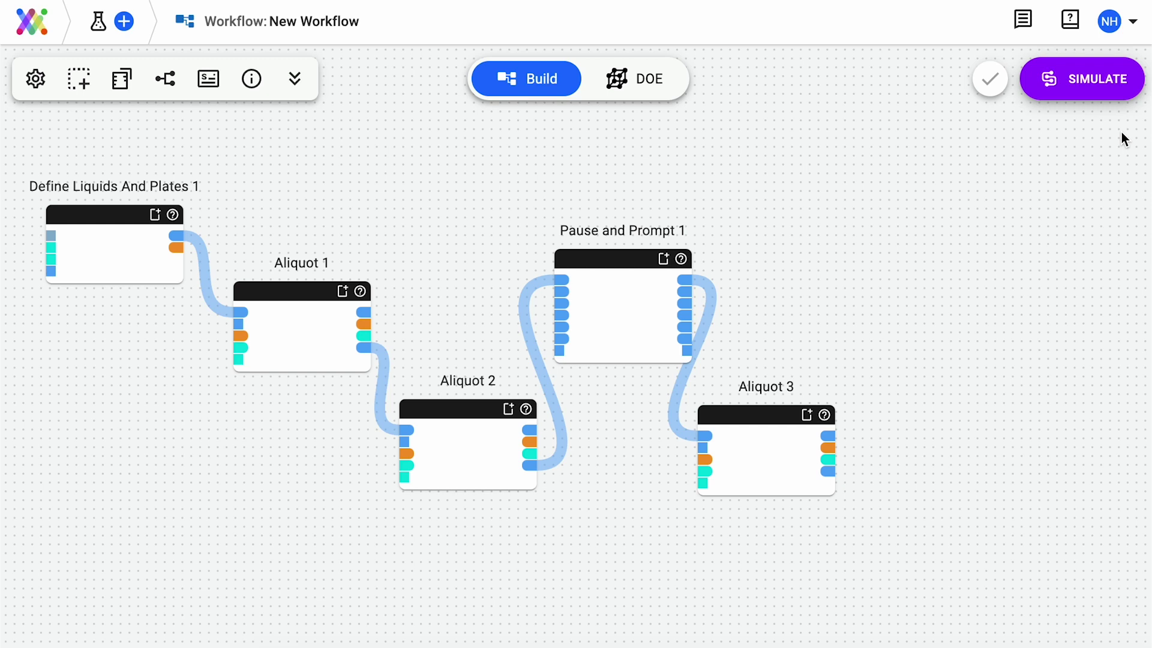
pyautogui.click(622, 301)
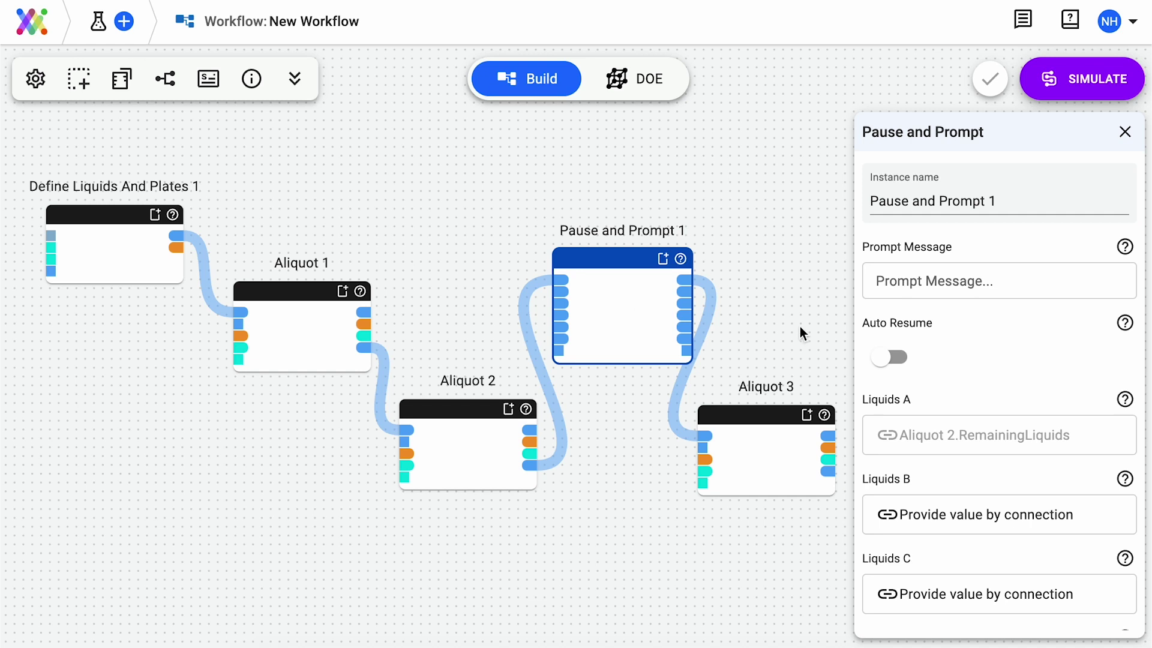
# Leave Auto Resume off in Pause and Prompt 1, close its settings, and simulate the workflow.
pyautogui.click(885, 358)
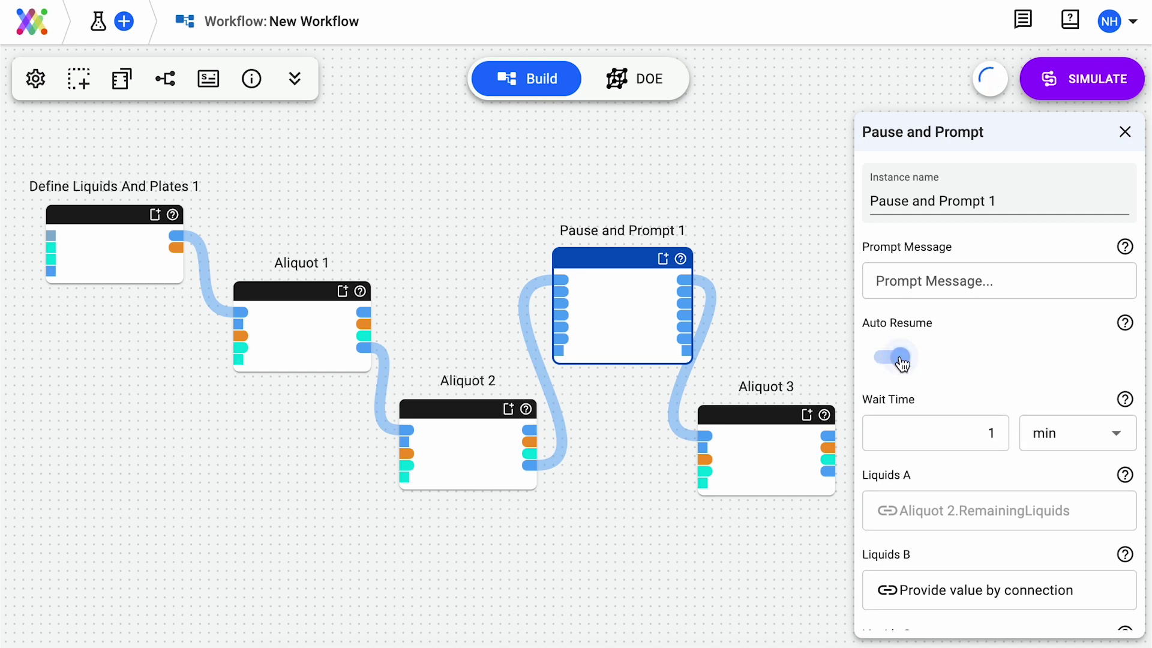
pyautogui.click(885, 360)
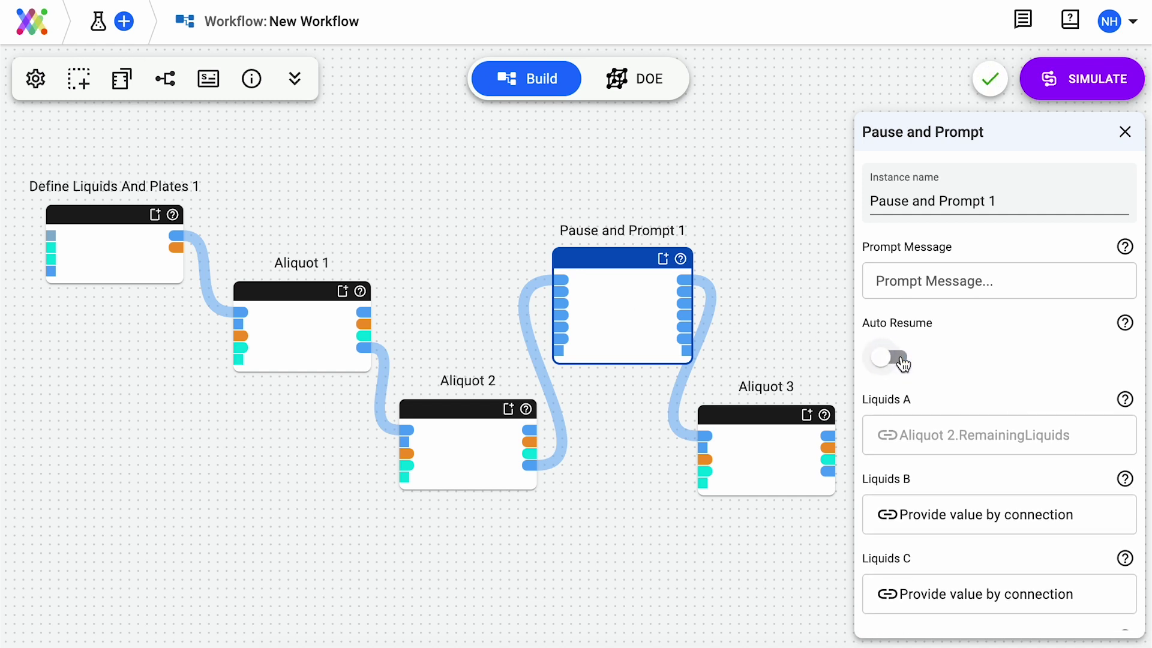
pyautogui.click(1125, 132)
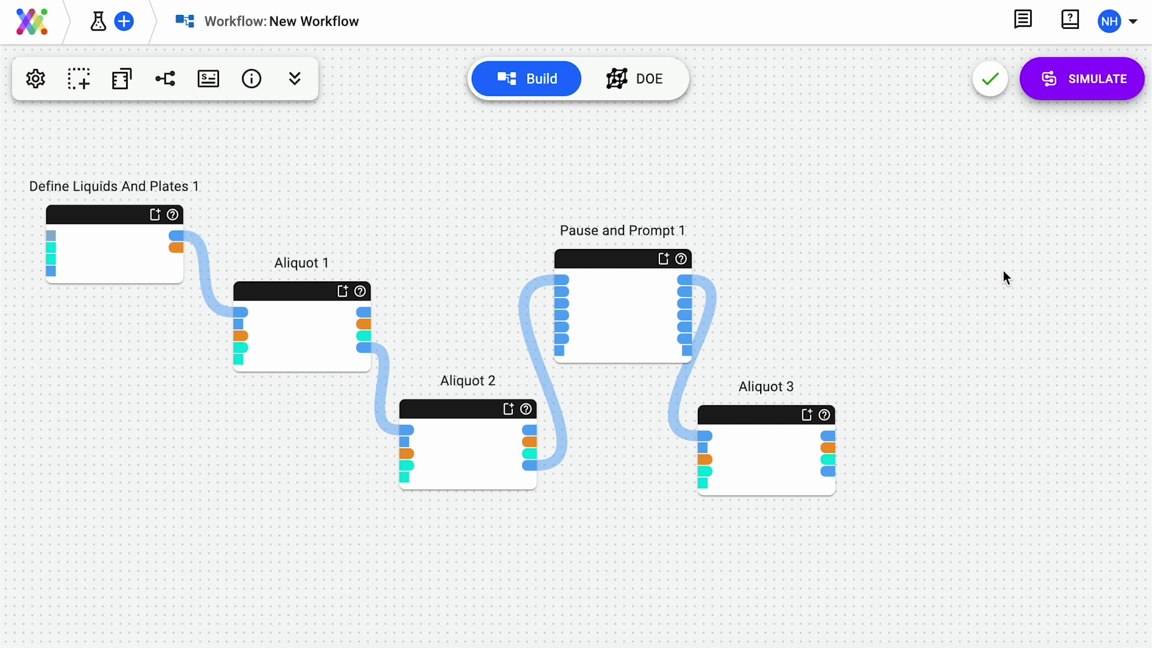
pyautogui.click(1077, 96)
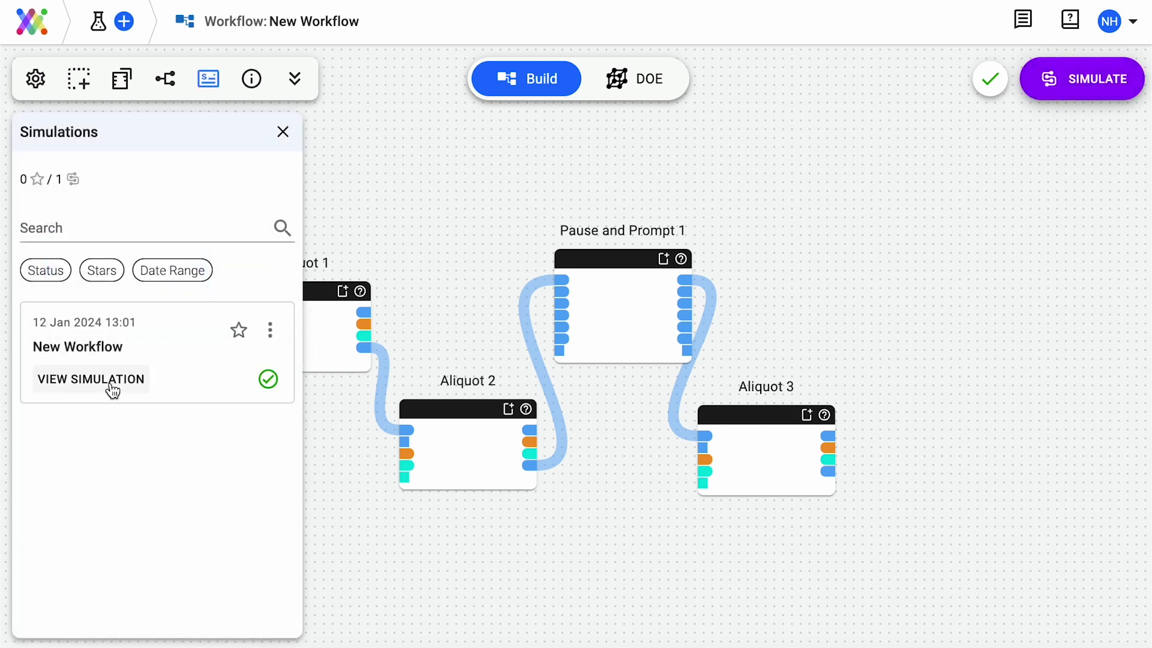
# Review the finished simulation's deck preview and start it as an execution.
pyautogui.click(111, 384)
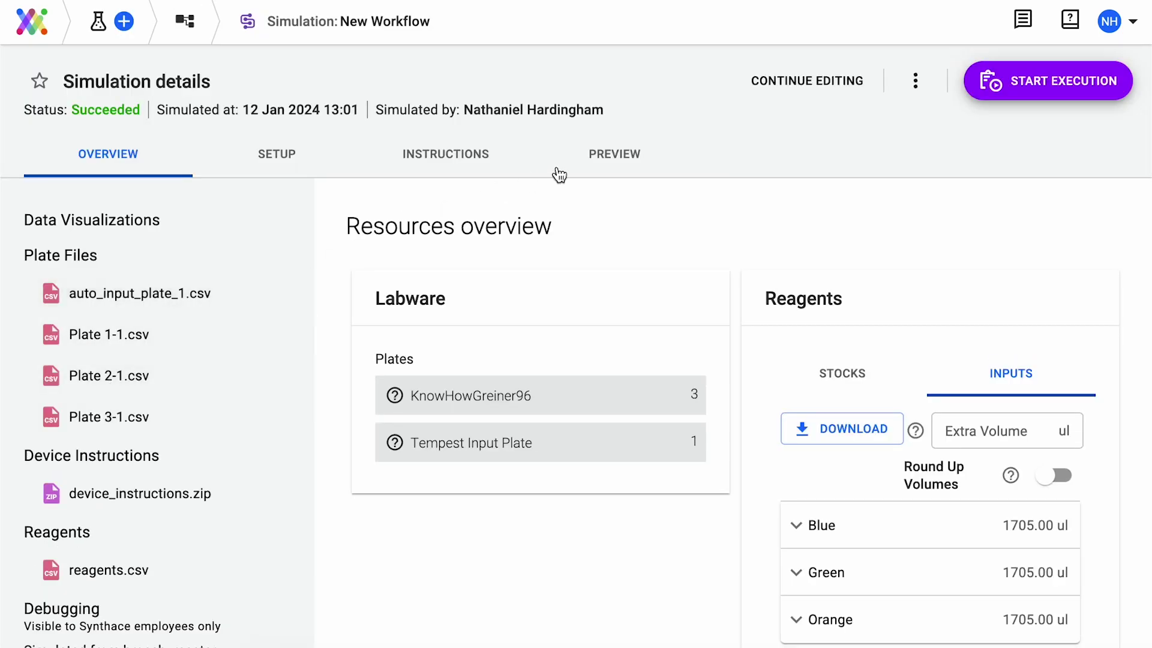
pyautogui.click(598, 163)
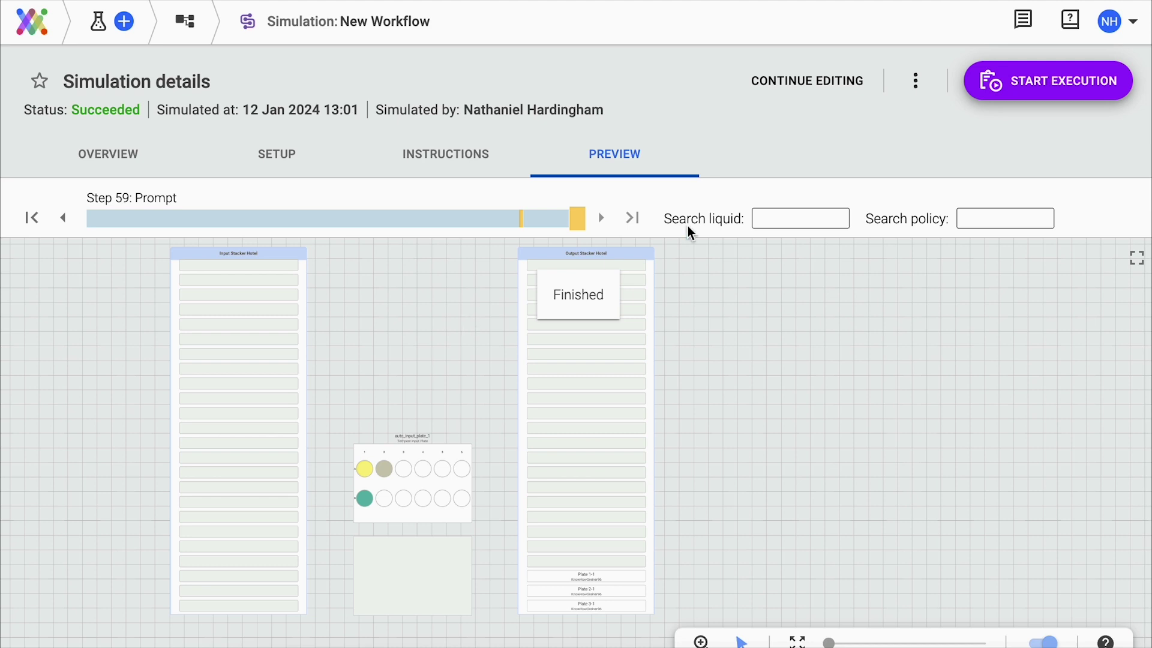
pyautogui.click(1045, 90)
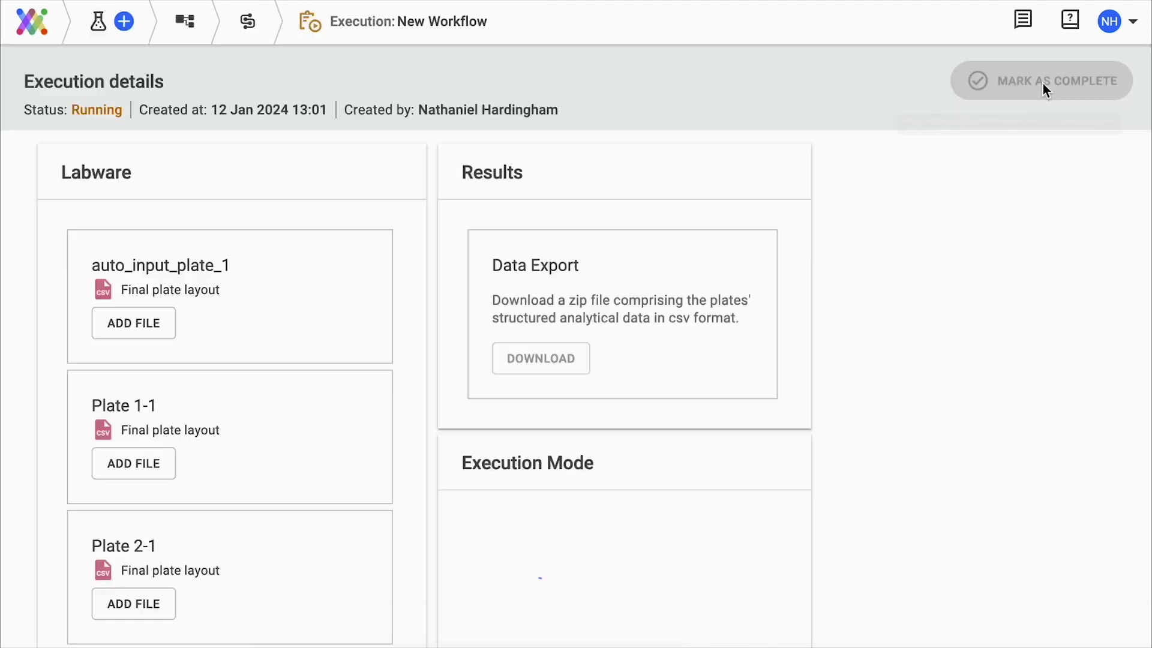
# Download the execution's device instructions zip from the Execution instructions section.
pyautogui.scroll(-1, 774, 309)
pyautogui.scroll(-8, 774, 308)
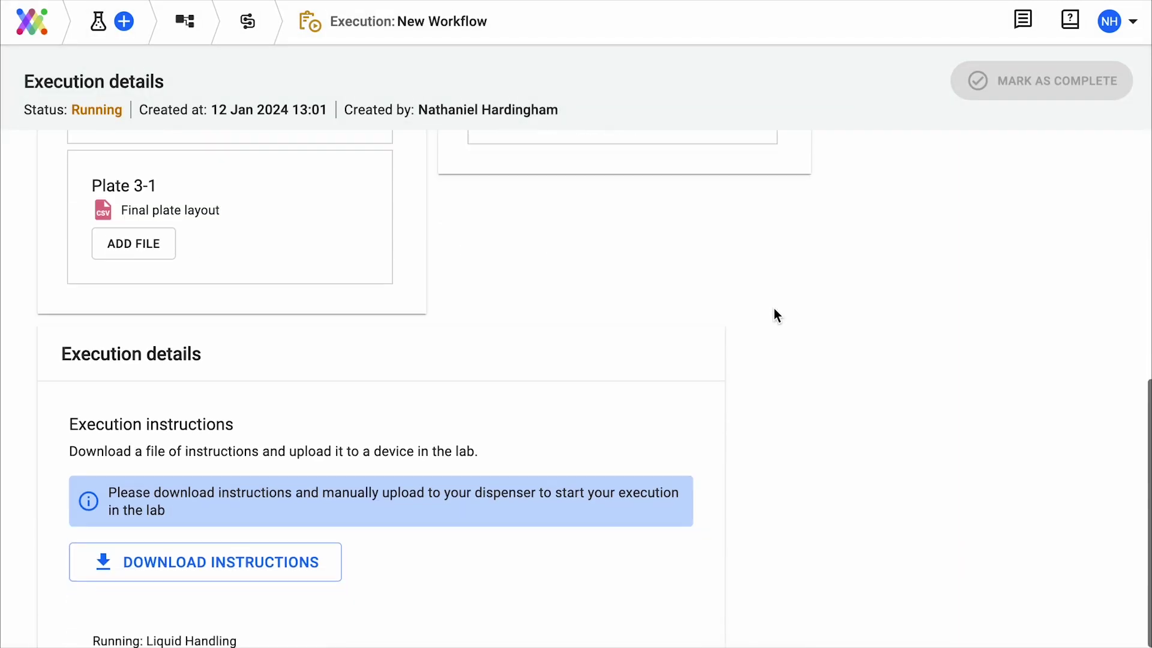
pyautogui.click(278, 509)
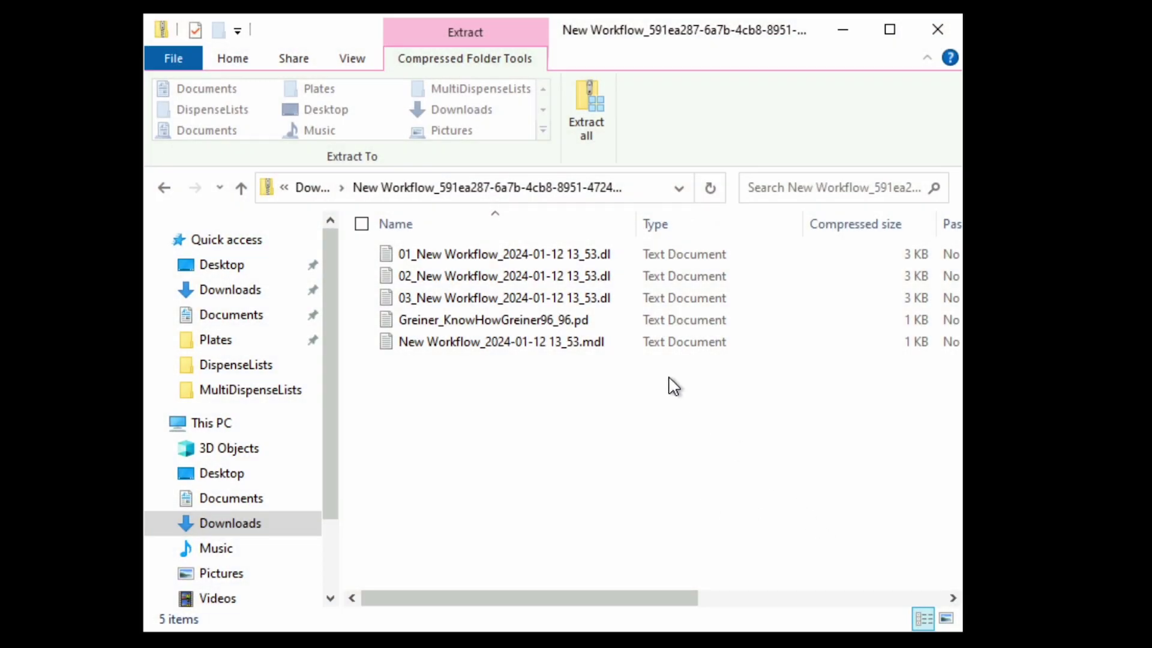
# Inspect the zip's three .dl dispense lists, the Greiner .pd plate file and the New Workflow .mdl file.
pyautogui.click(568, 259)
pyautogui.keyDown('ctrl'); pyautogui.click(569, 281); pyautogui.keyUp('ctrl')
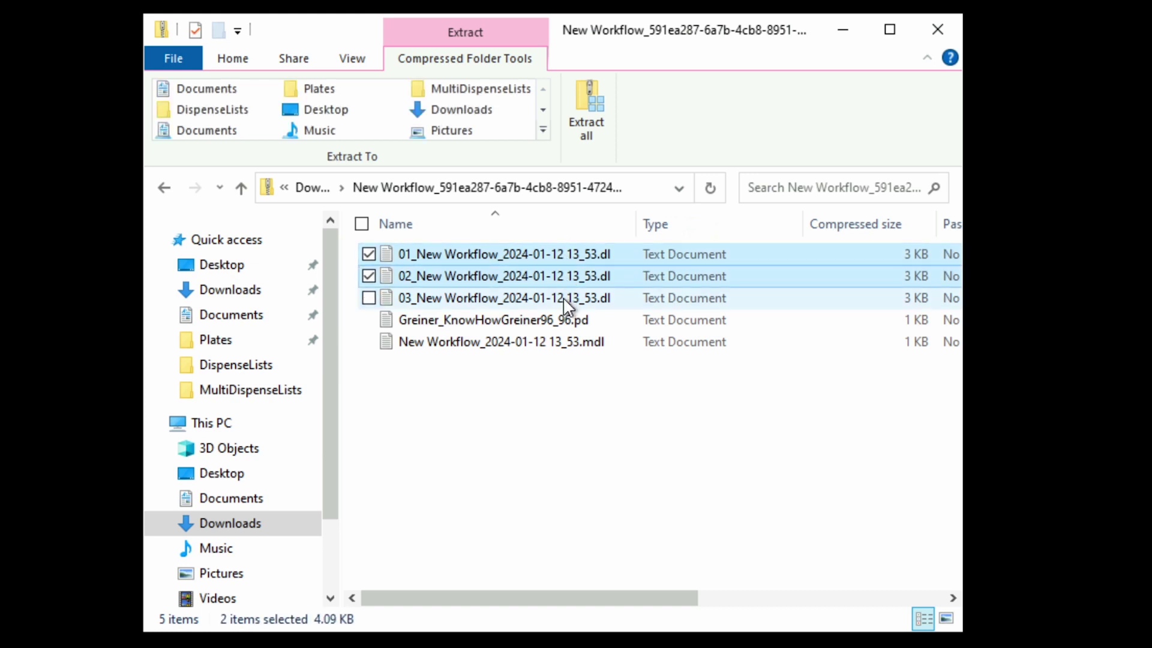
pyautogui.keyDown('ctrl'); pyautogui.click(568, 303); pyautogui.keyUp('ctrl')
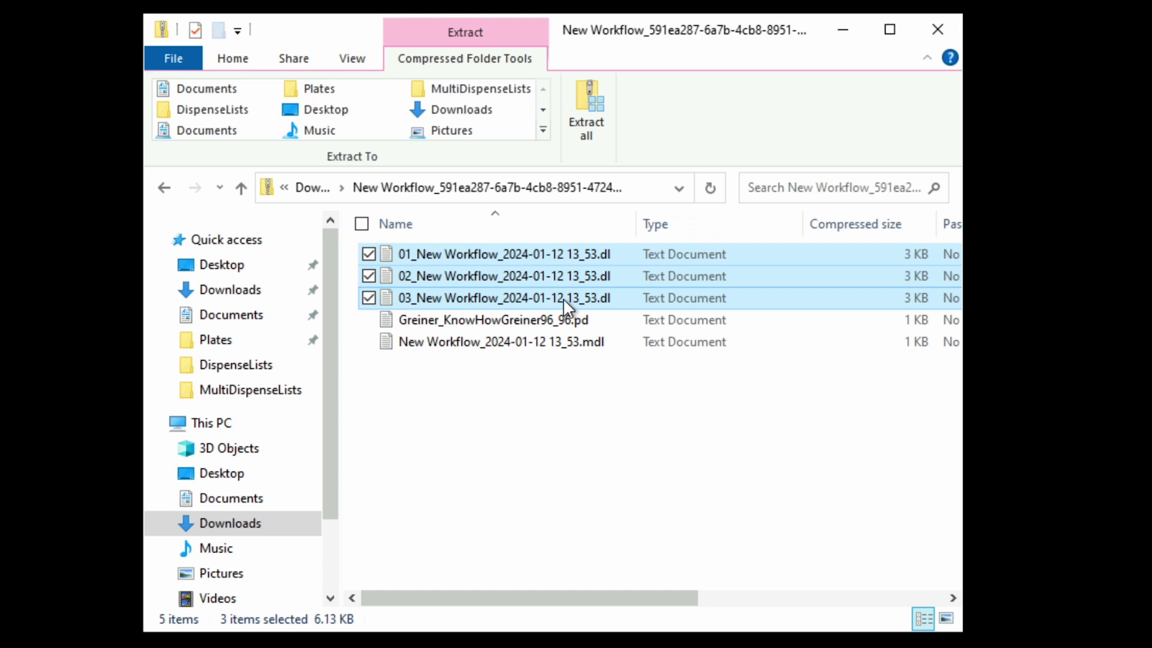
pyautogui.click(539, 324)
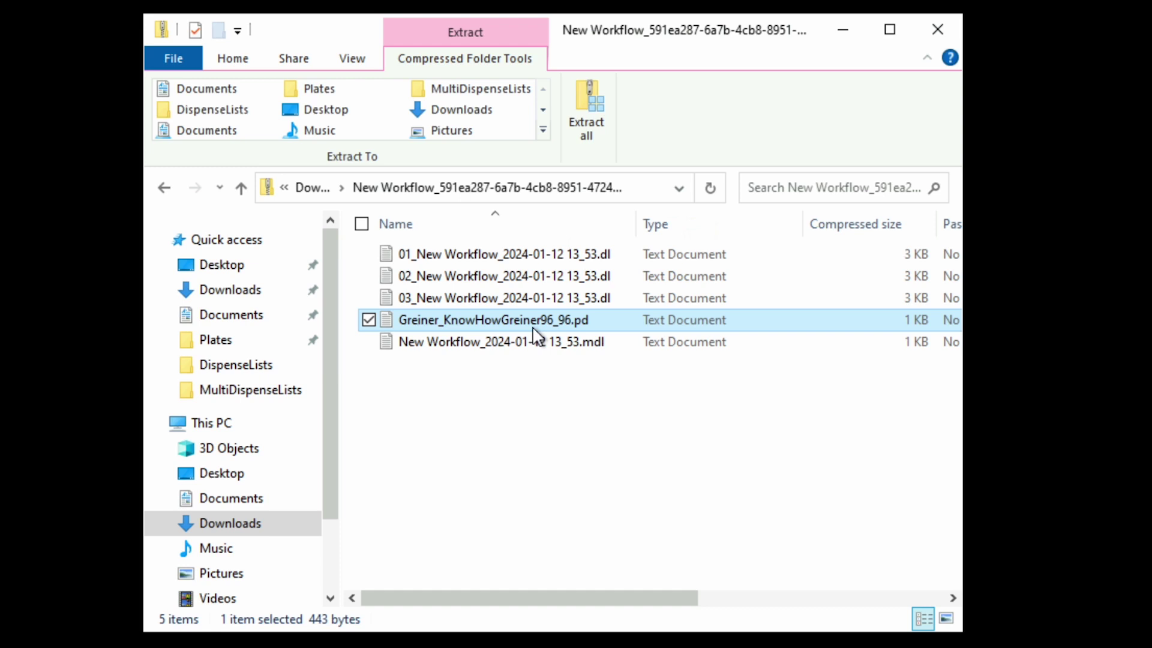
pyautogui.click(525, 346)
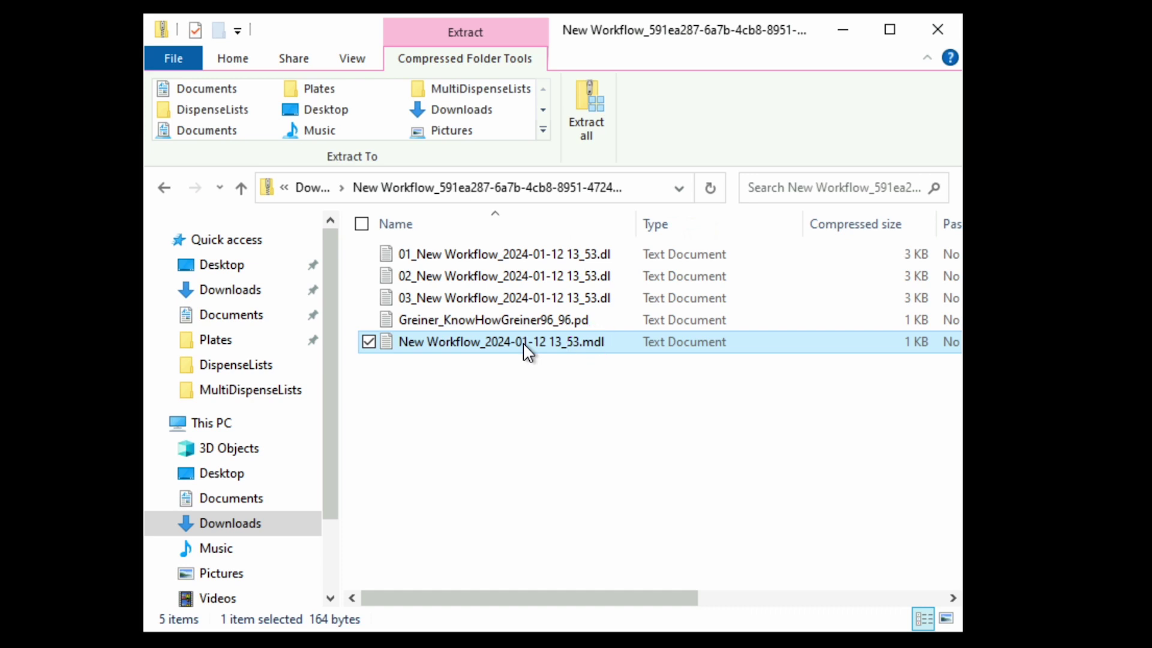
pyautogui.click(538, 400)
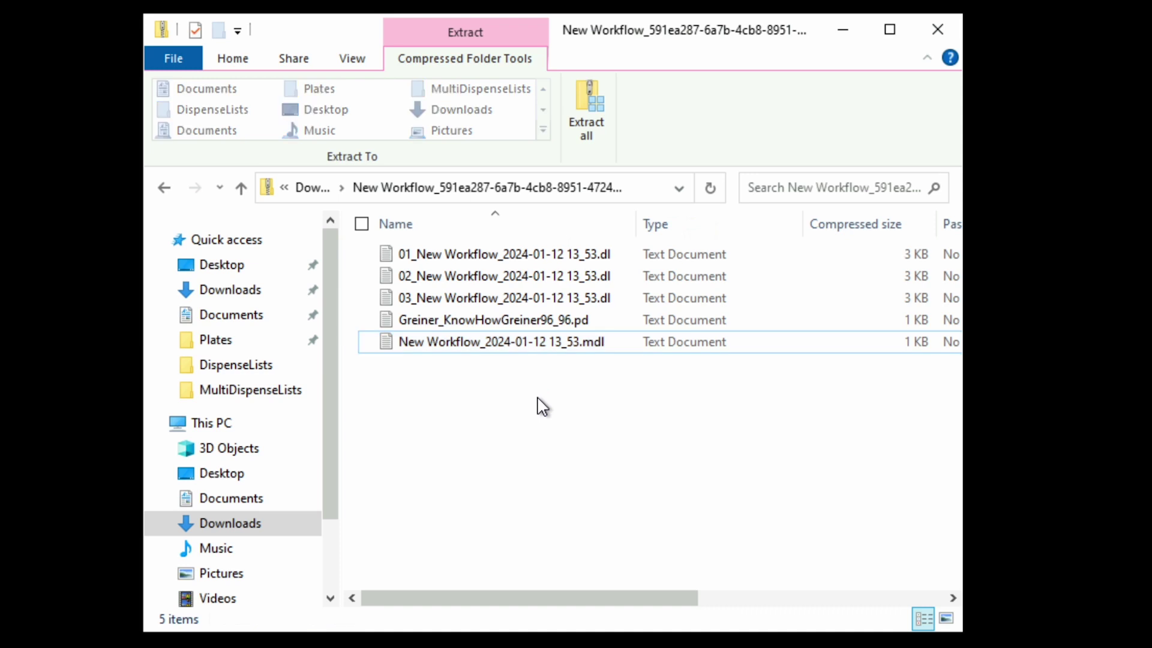
# Extract the archive to the suggested folder and copy the Greiner .pd file into Plates.
pyautogui.click(586, 129)
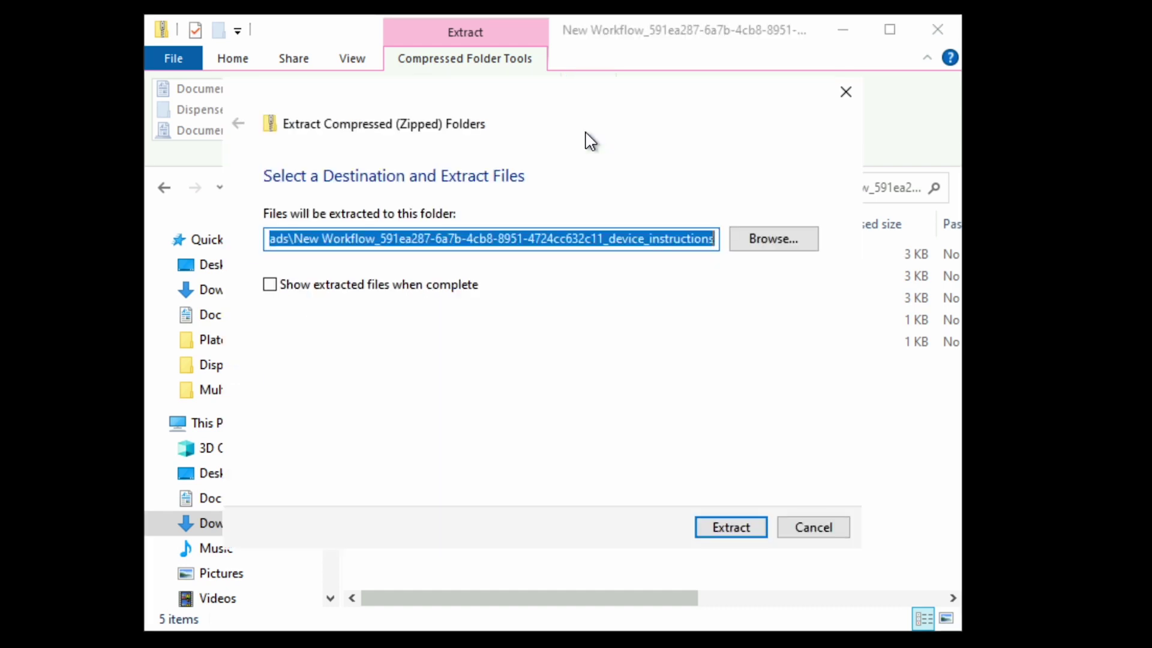
pyautogui.click(731, 529)
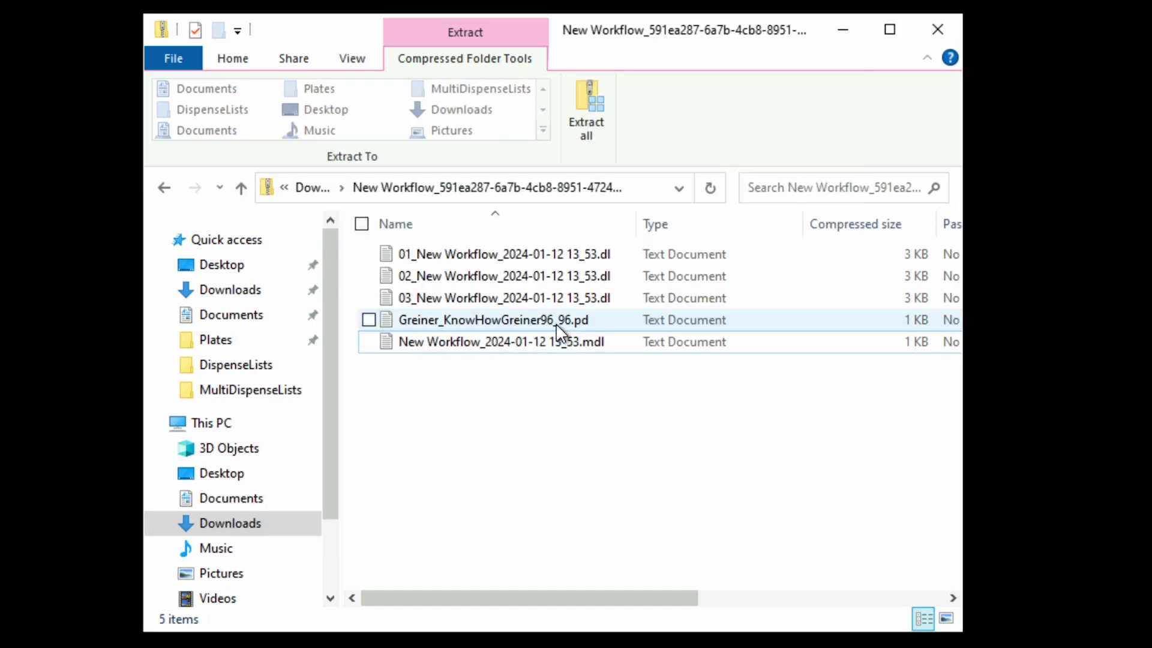
pyautogui.moveTo(557, 324); pyautogui.dragTo(237, 353)
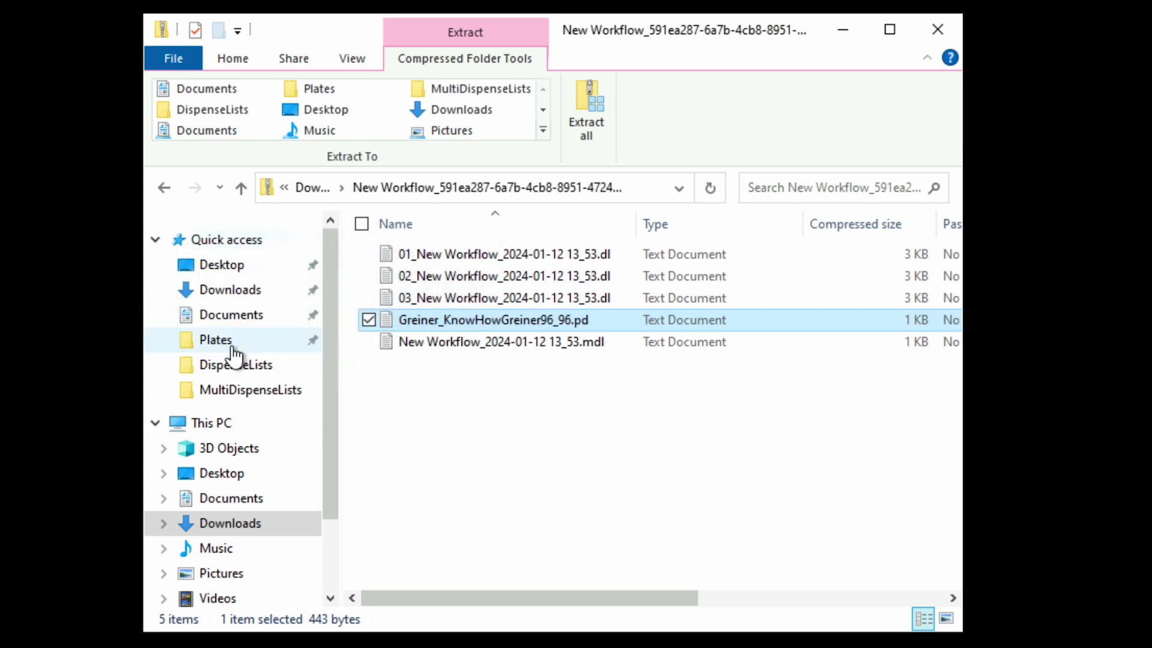
# Copy the three .dl lists into DispenseLists and the .mdl file into MultiDispenseLists.
pyautogui.click(420, 254)
pyautogui.keyDown('shift'); pyautogui.click(426, 299); pyautogui.keyUp('shift')
pyautogui.moveTo(426, 277); pyautogui.dragTo(266, 378)
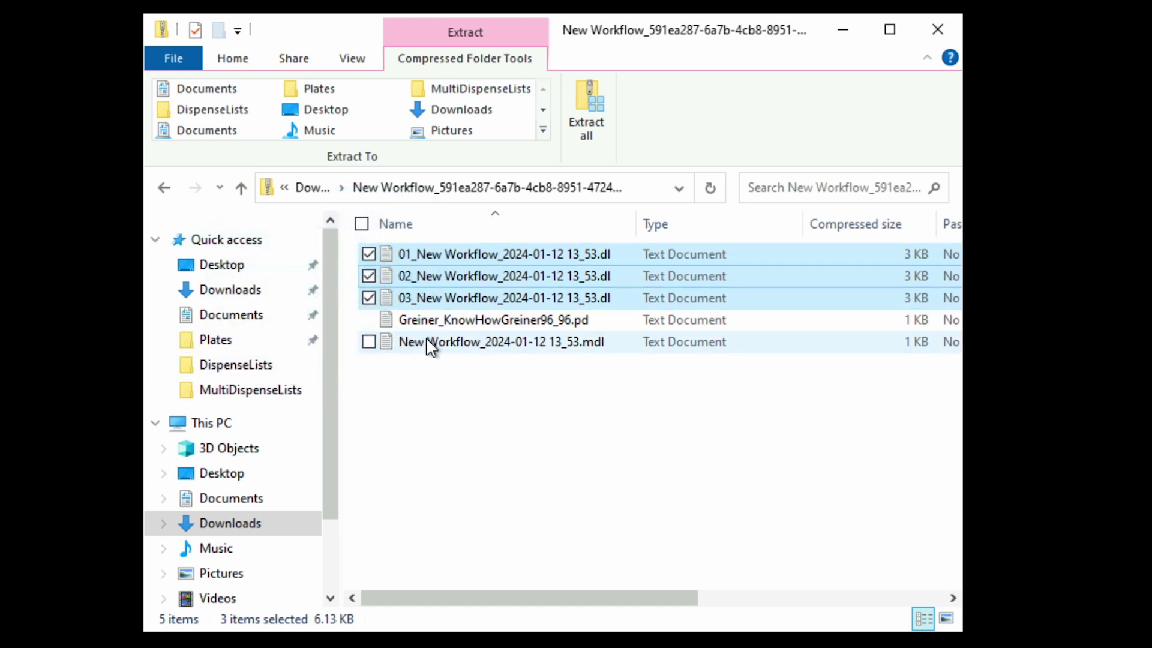
pyautogui.moveTo(430, 345); pyautogui.dragTo(257, 398)
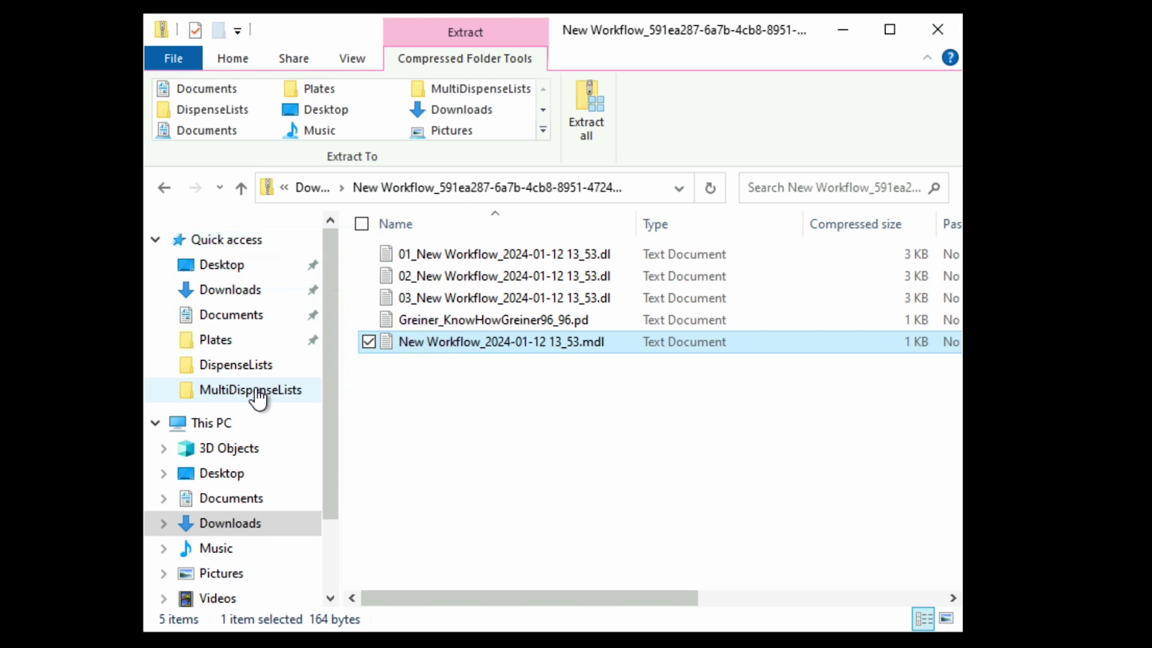
# Launch the Tempest control software from the desktop and open its Data folder.
pyautogui.click(837, 33)
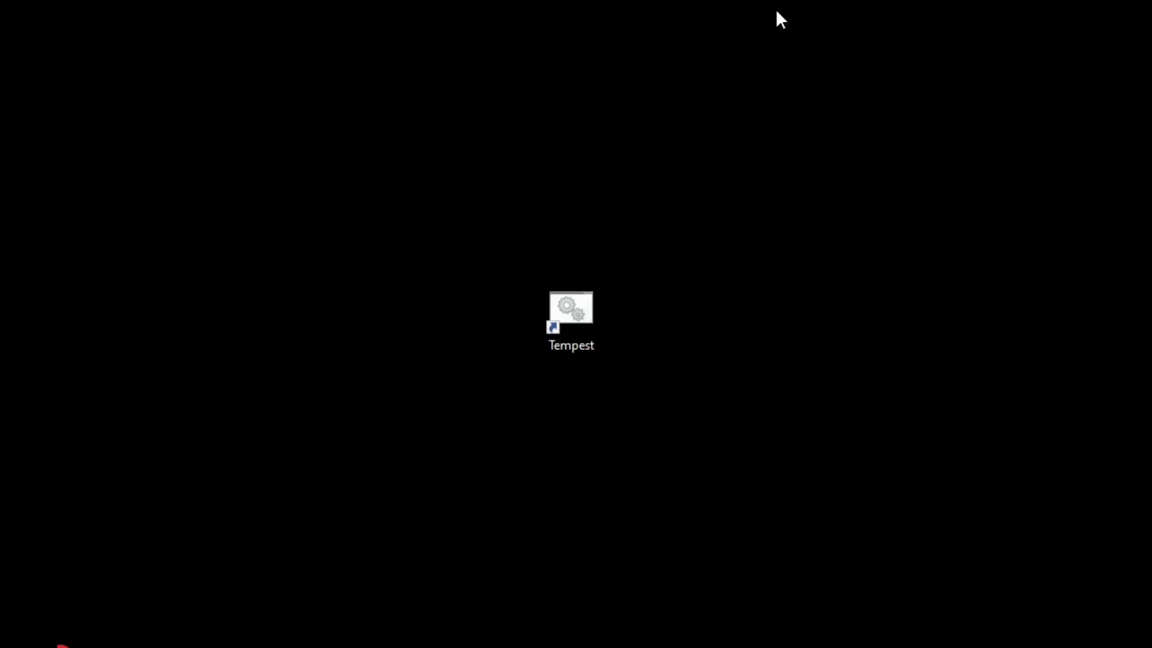
pyautogui.doubleClick(571, 309)
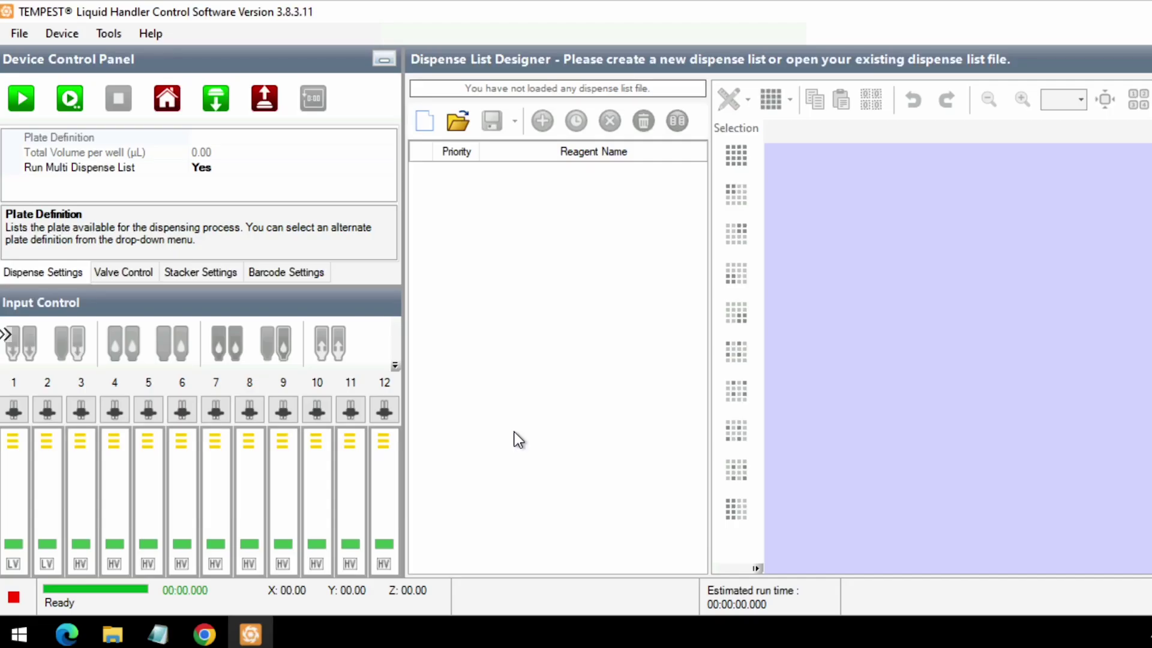
pyautogui.click(114, 34)
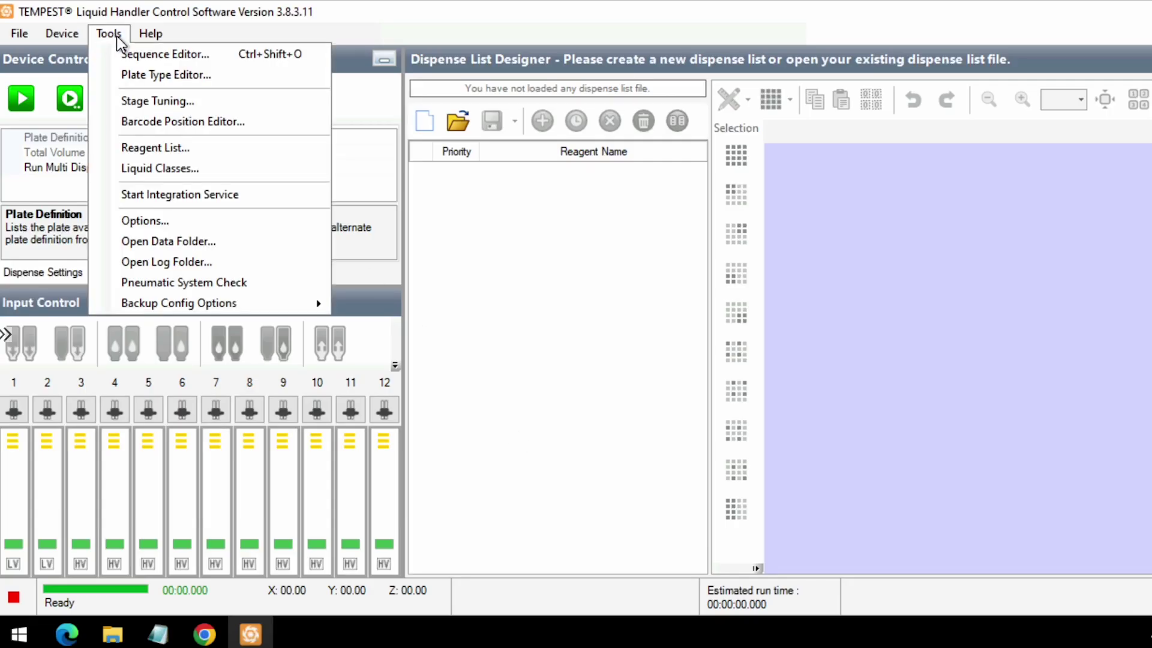
pyautogui.click(165, 246)
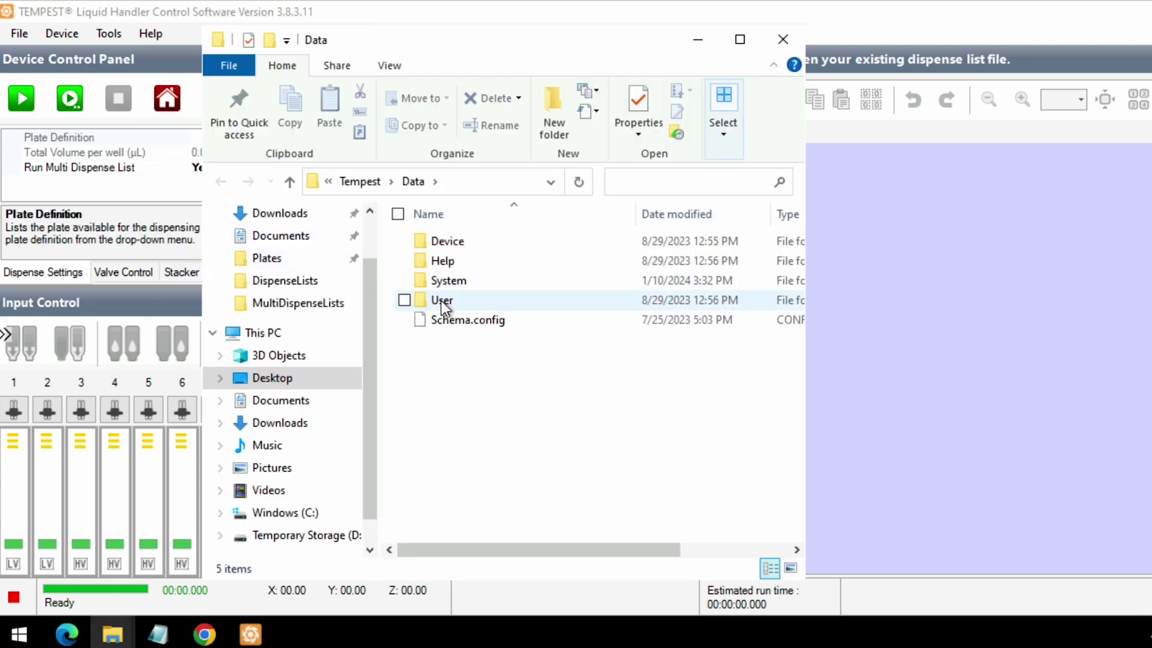
# Browse into the User folder of the Tempest Data folder.
pyautogui.doubleClick(444, 304)
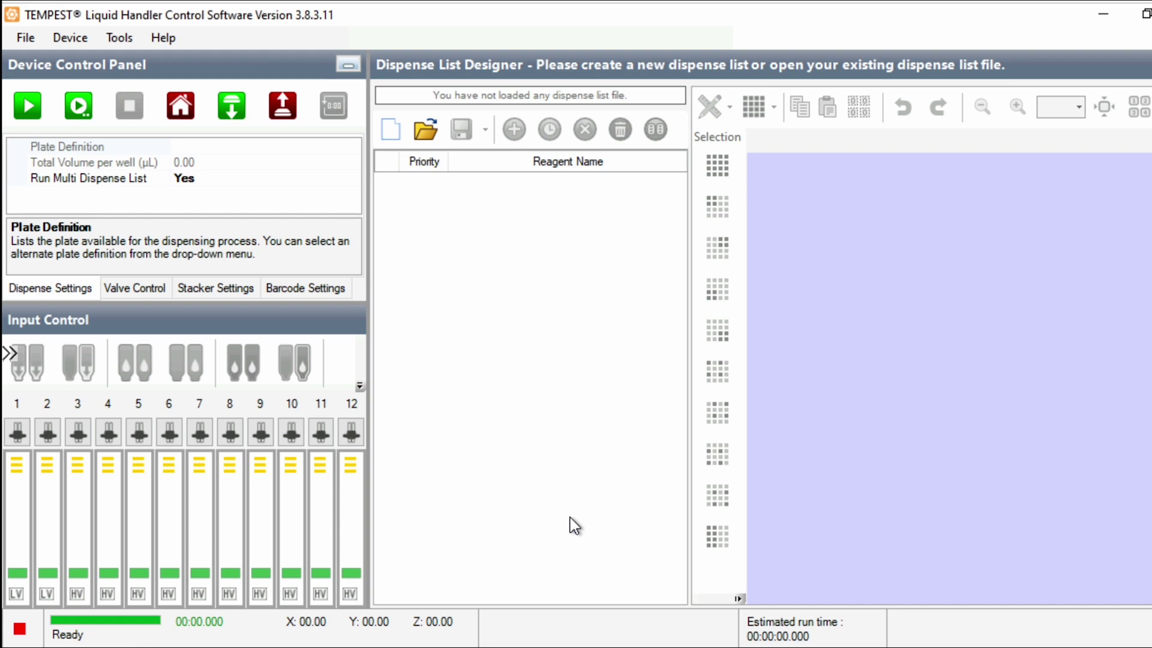
# Add a reagent named Green with 1-2 cP liquid class and Fast dispense mode, and save the list.
pyautogui.click(129, 42)
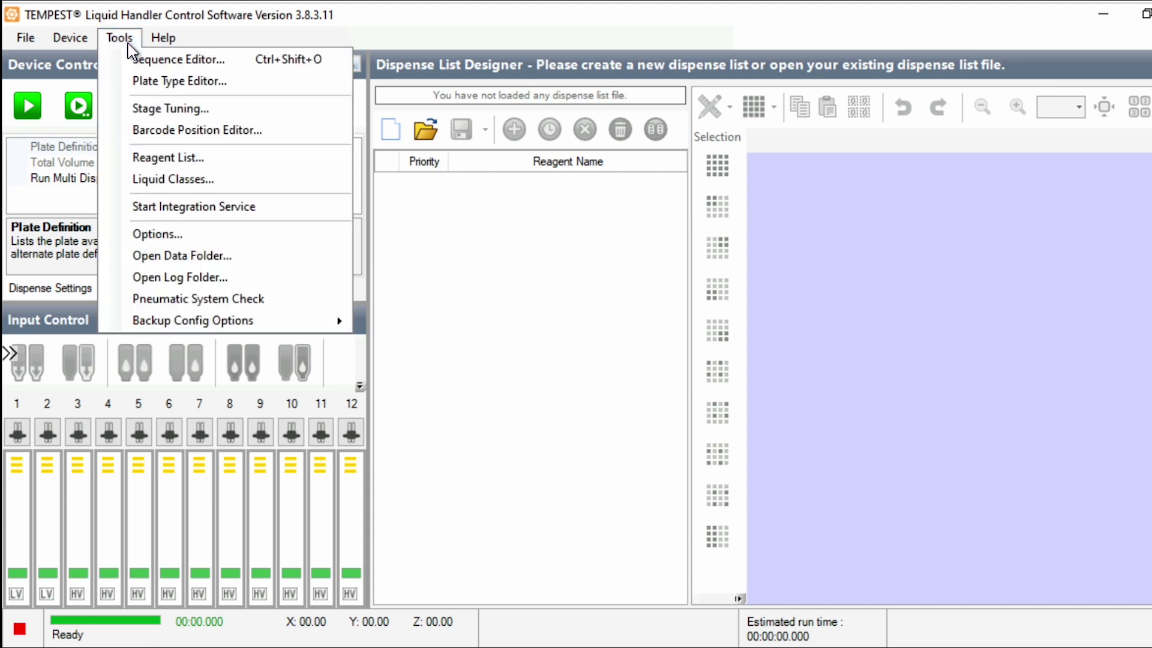
pyautogui.click(153, 157)
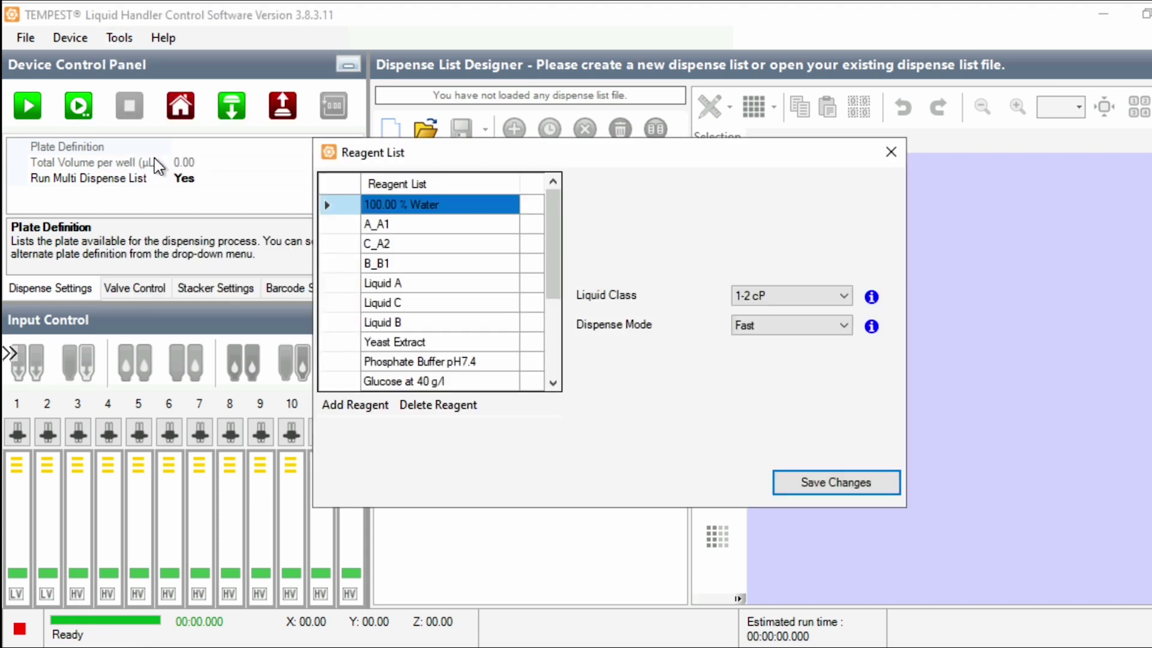
pyautogui.click(346, 403)
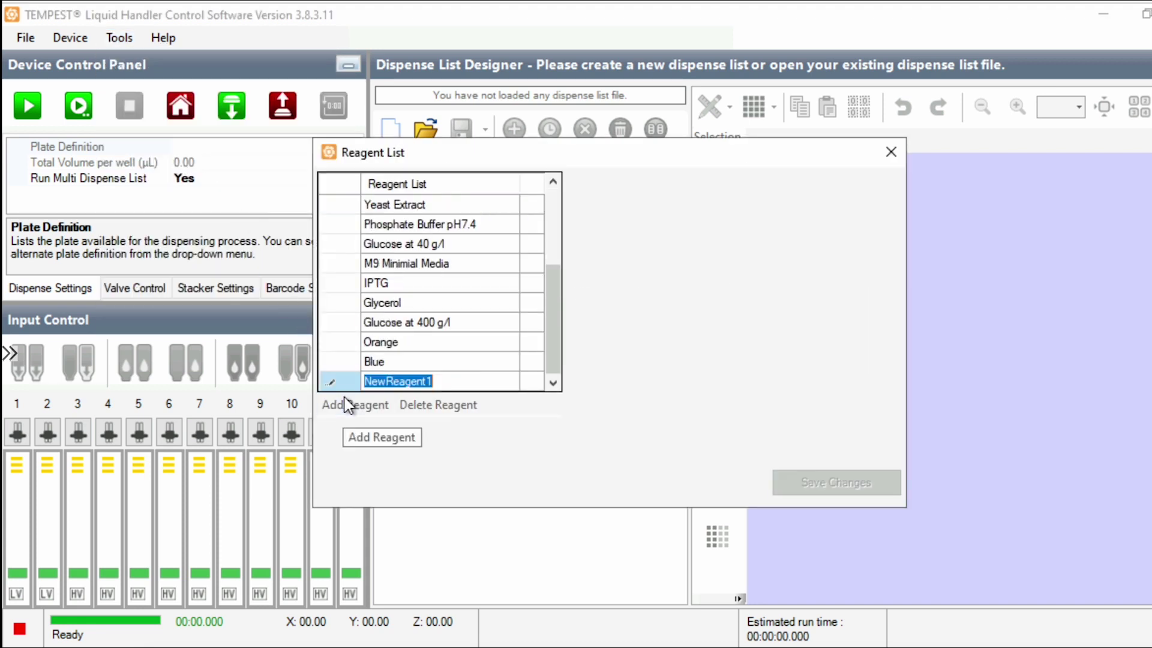
pyautogui.write('Green')
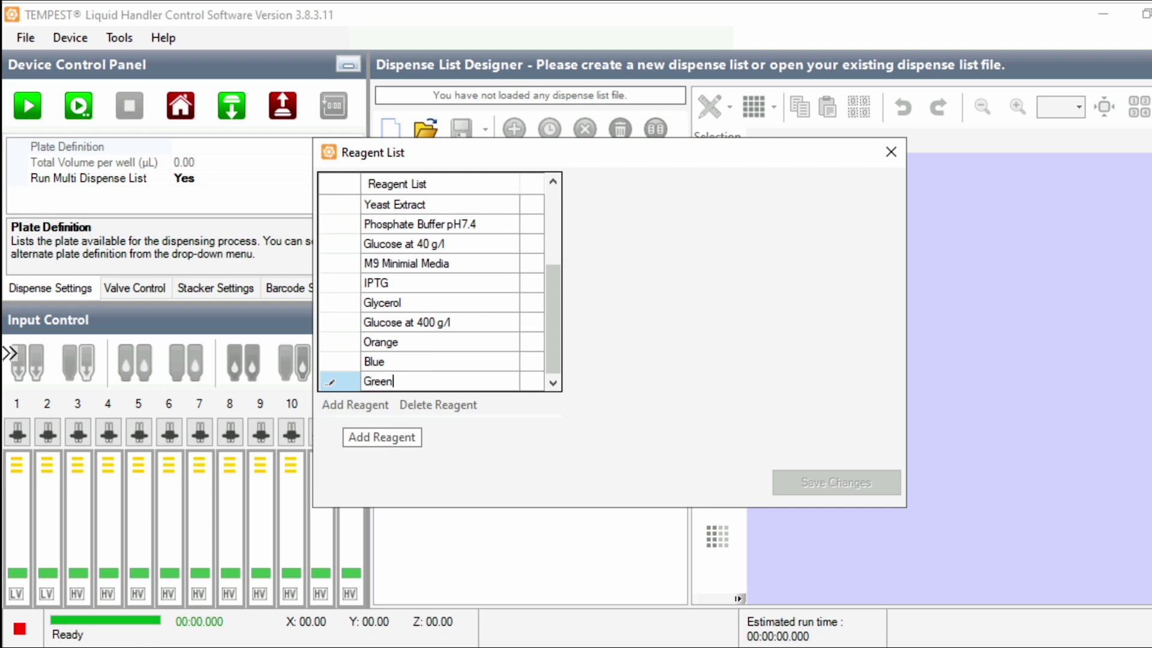
pyautogui.press('Return')
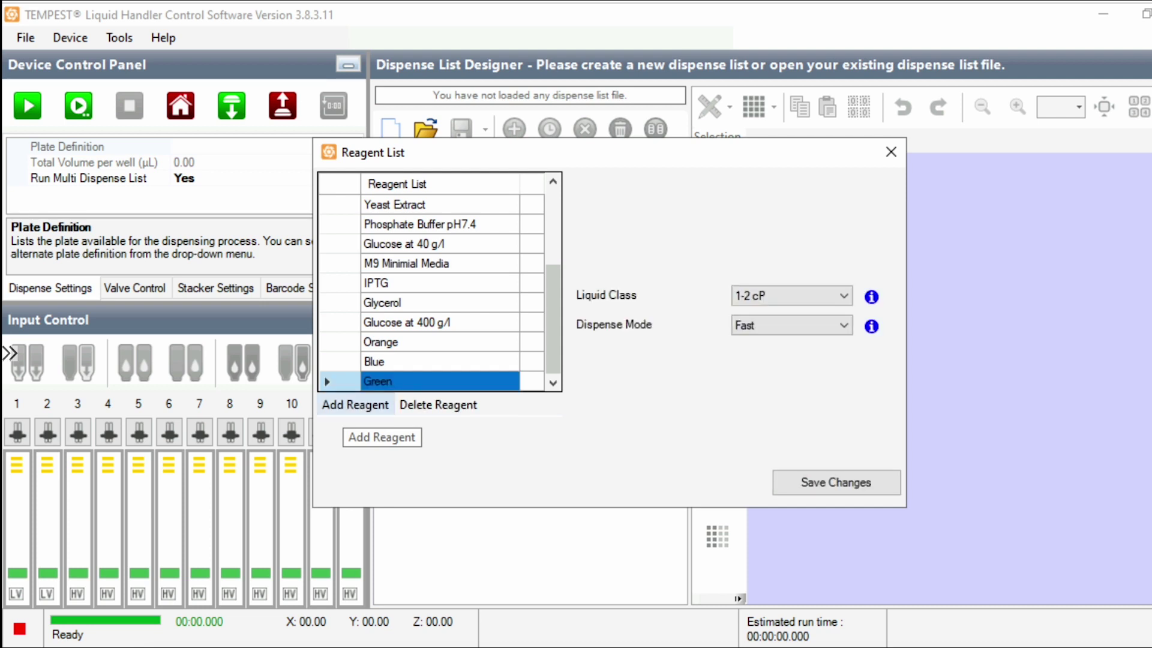
pyautogui.click(843, 296)
pyautogui.click(840, 309)
pyautogui.click(840, 326)
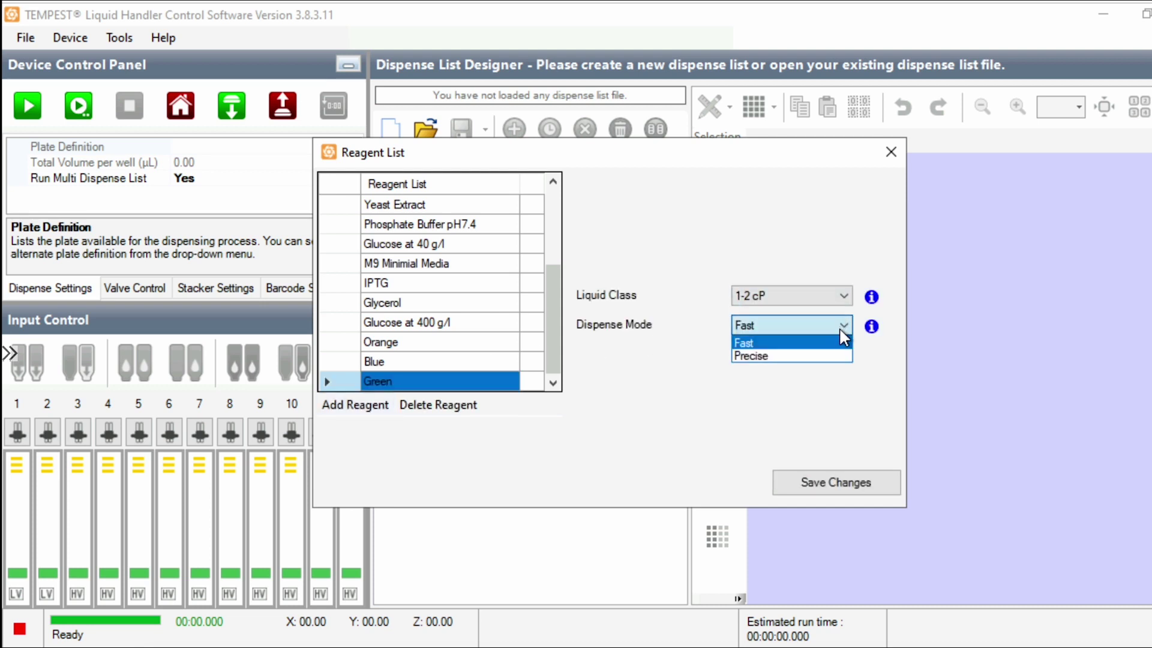
pyautogui.click(839, 343)
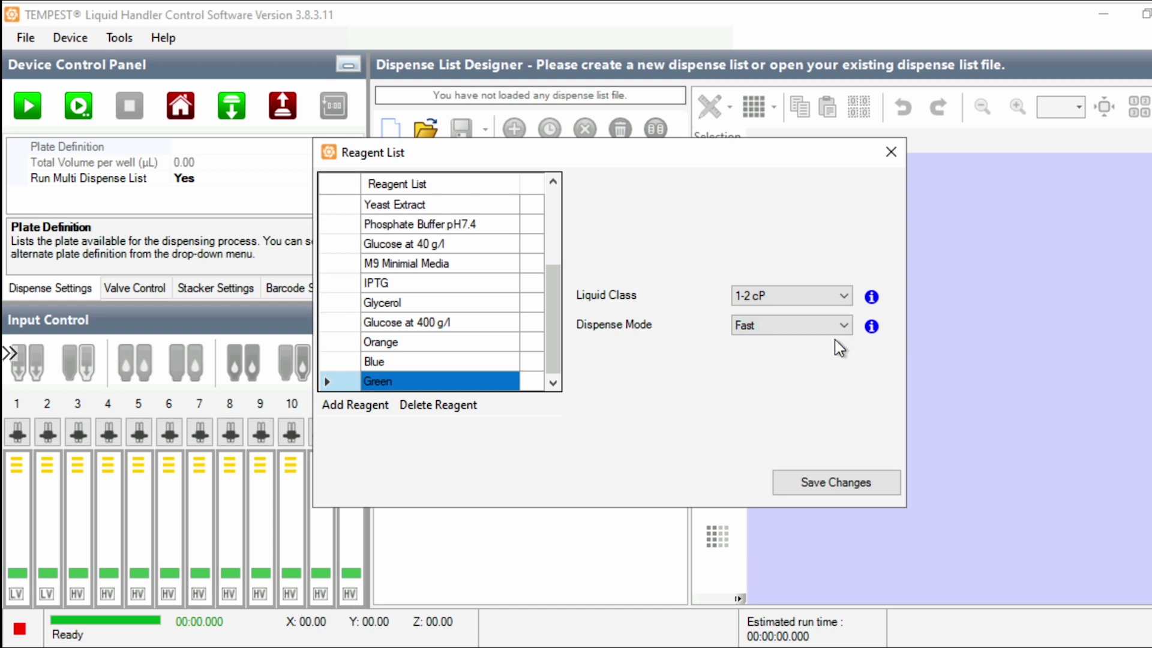
pyautogui.click(822, 482)
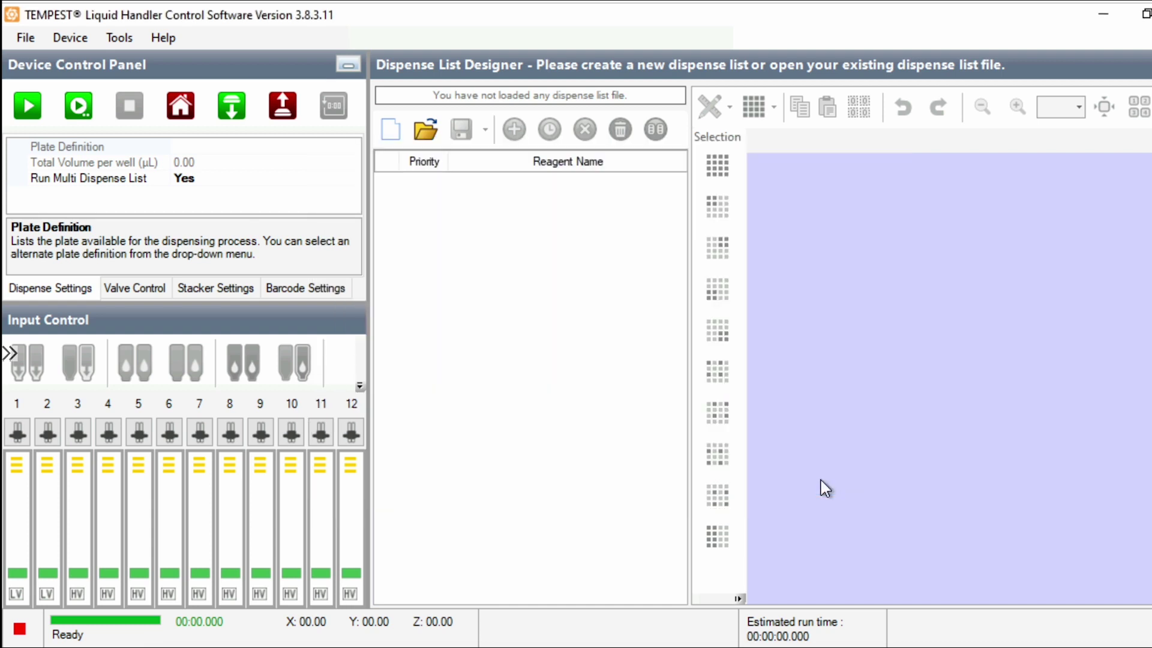
# Add reagents in Input Control: Orange on channel 4, Blue on channel 5, Green on channel 6.
pyautogui.click(121, 554)
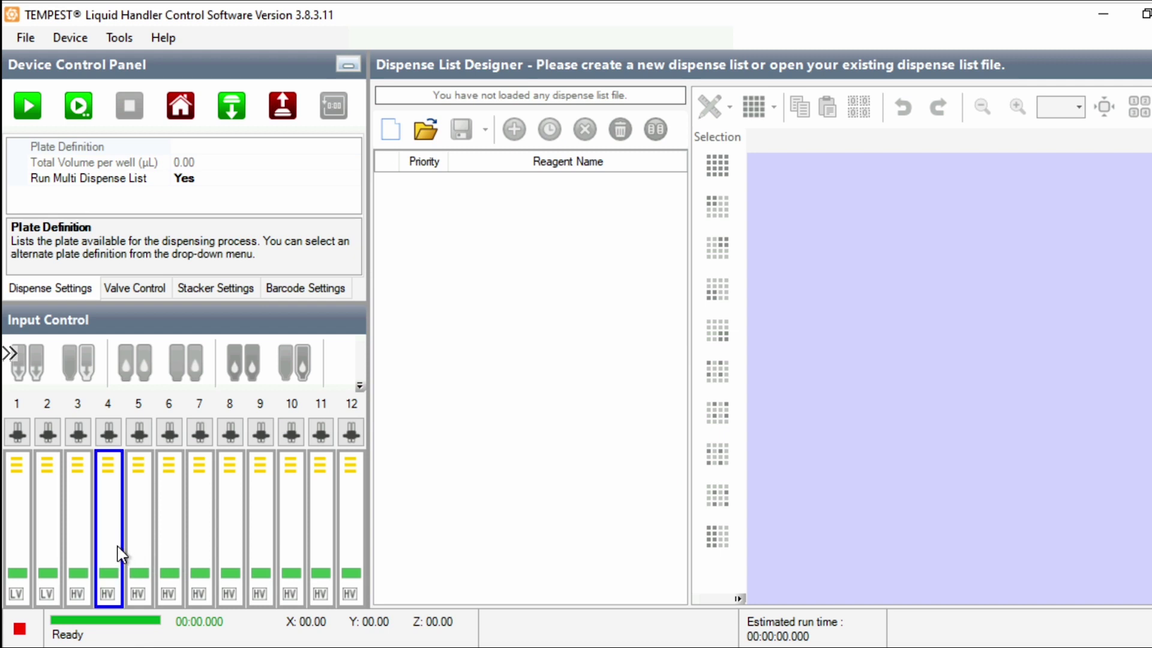
pyautogui.rightClick(118, 547)
pyautogui.click(133, 558)
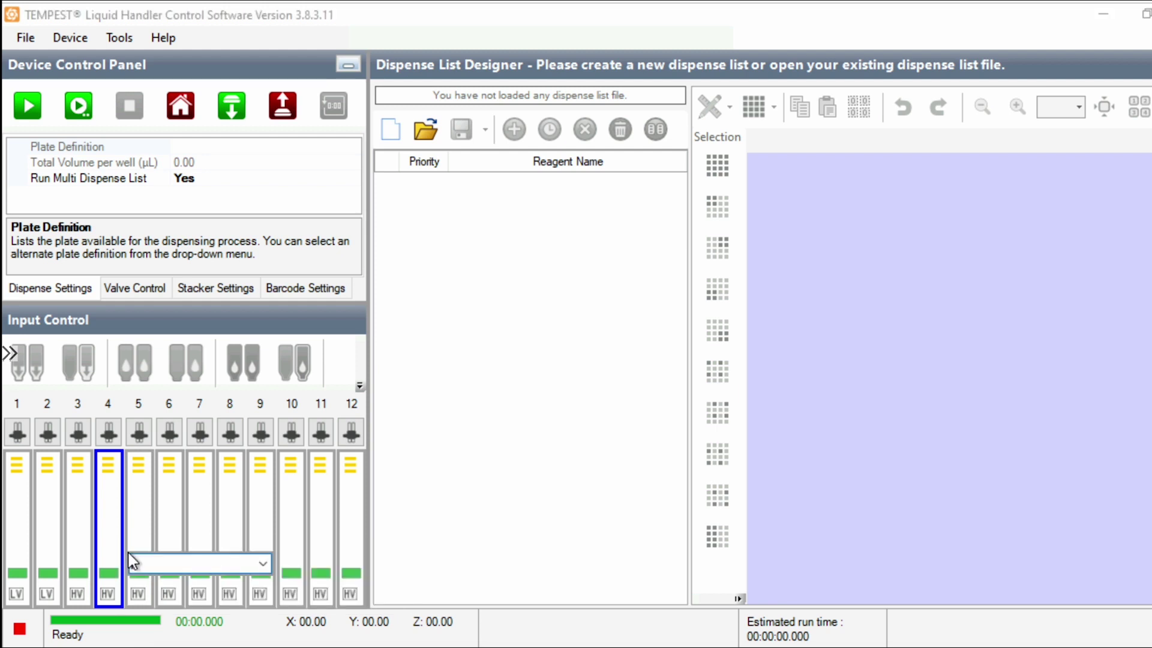
pyautogui.click(262, 565)
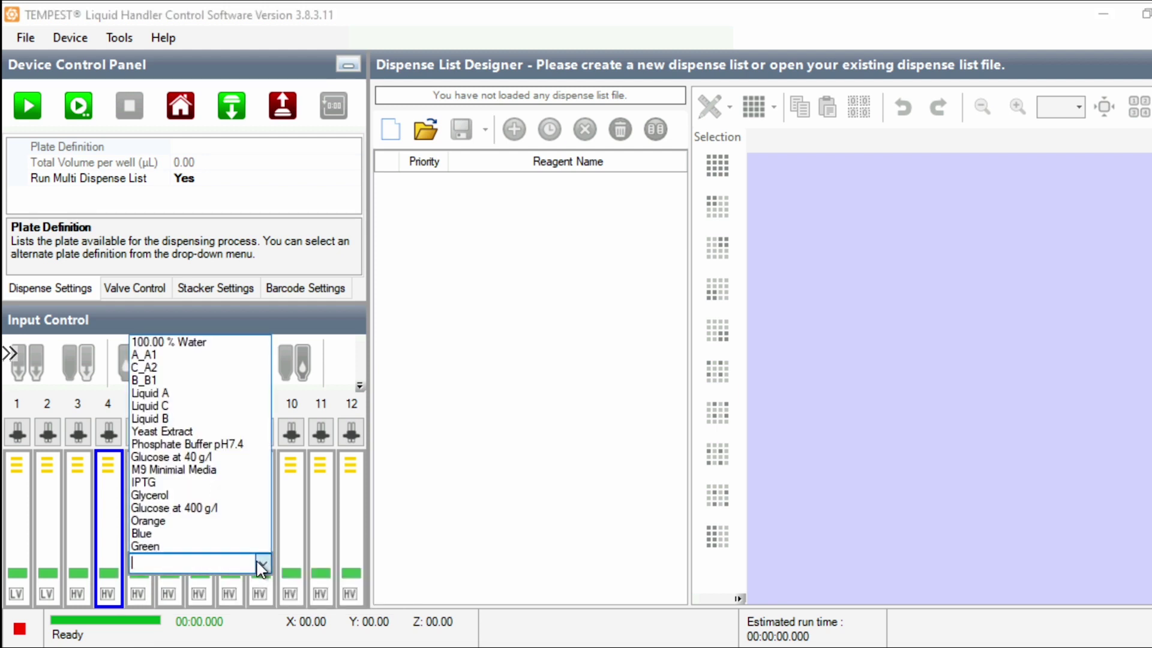
pyautogui.click(229, 520)
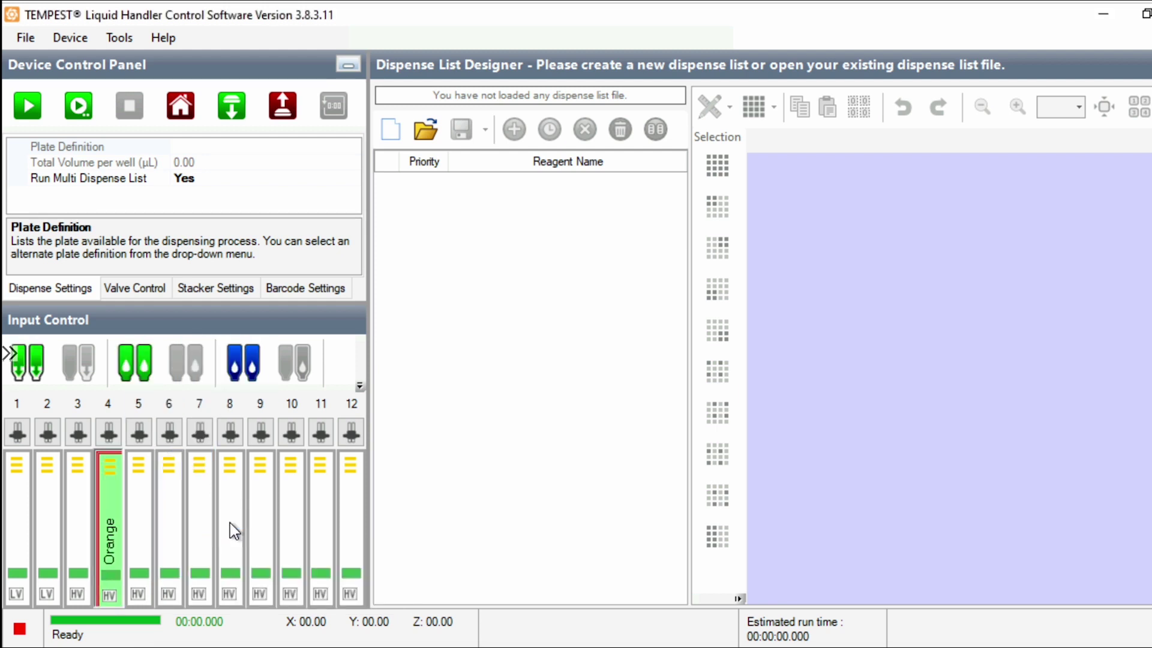
pyautogui.rightClick(150, 533)
pyautogui.click(186, 536)
pyautogui.click(258, 509)
pyautogui.rightClick(176, 525)
pyautogui.click(210, 535)
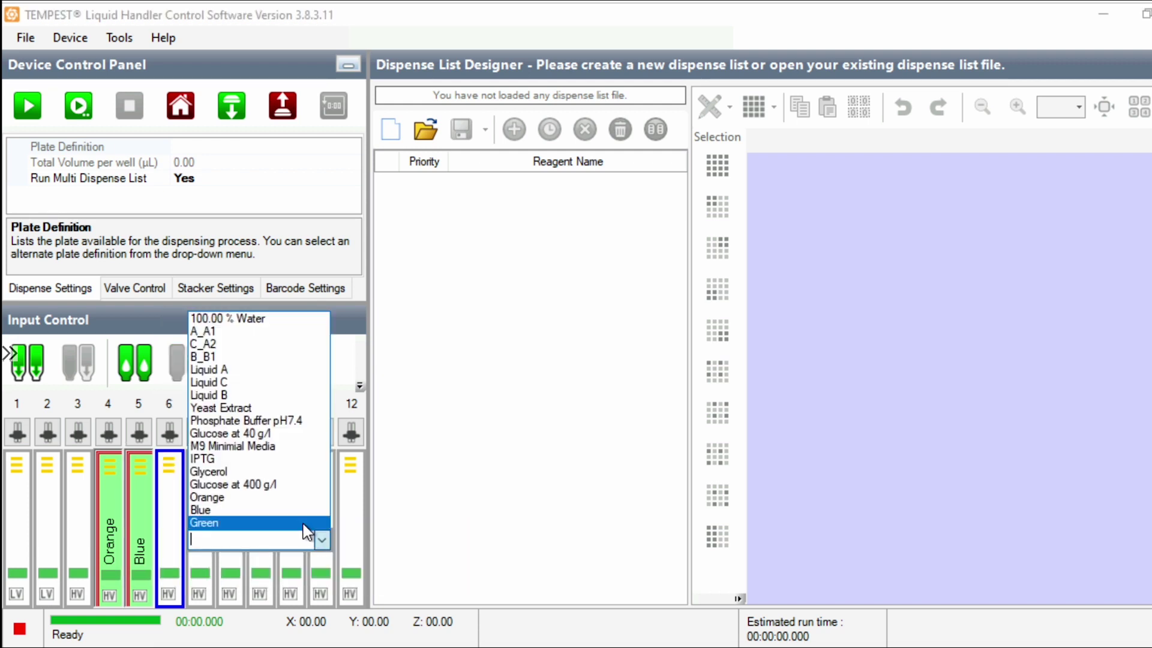
pyautogui.click(304, 527)
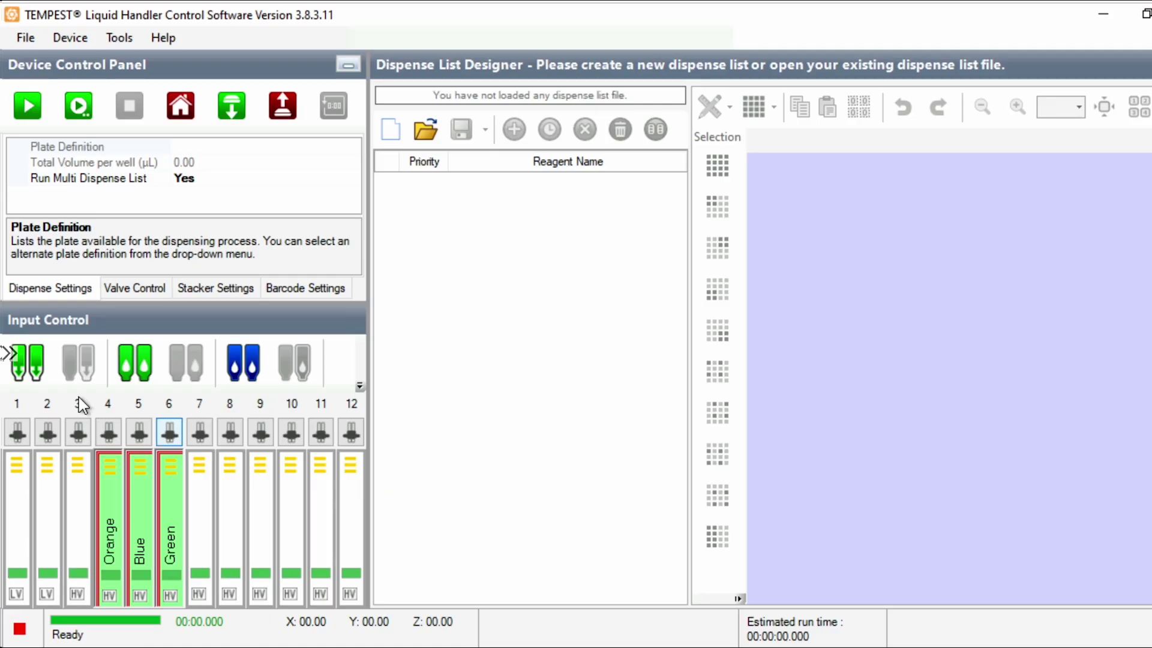
# Prime all inputs, then prime input 6 (Green) again on its own with Prime Selected.
pyautogui.click(37, 378)
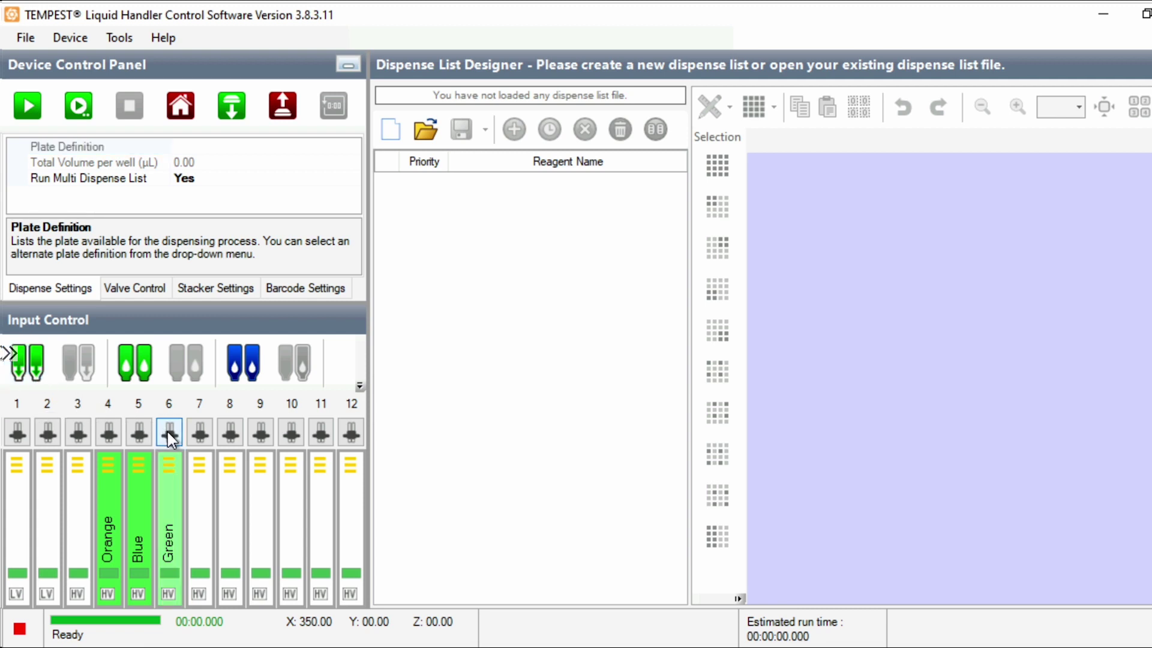
pyautogui.click(178, 504)
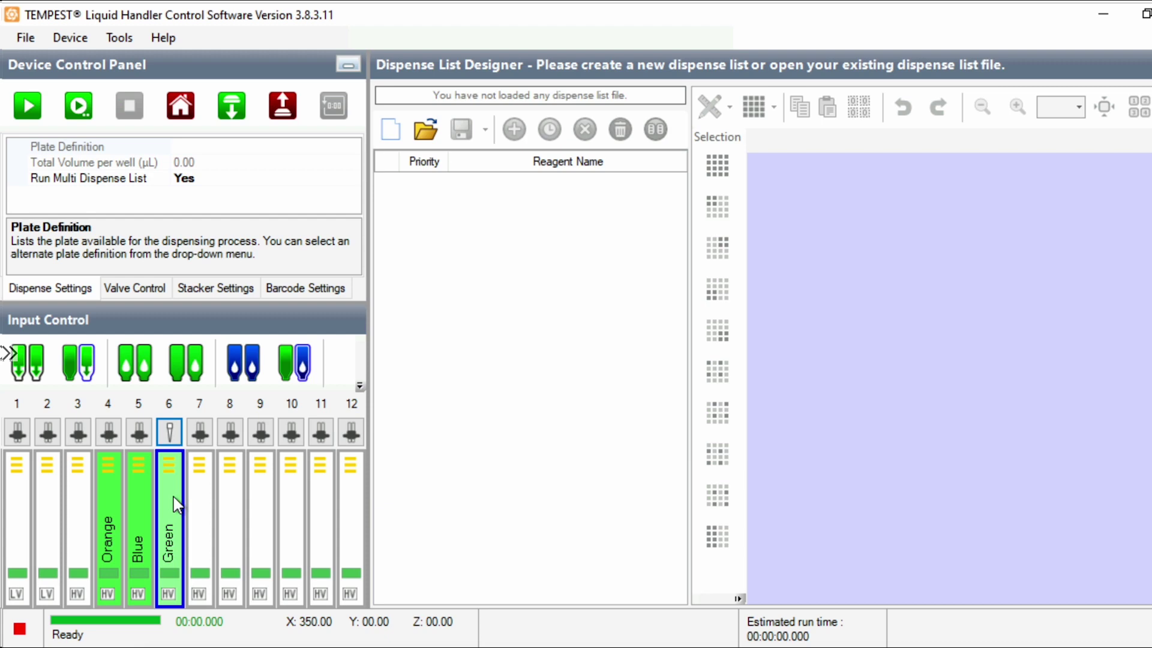
pyautogui.click(78, 363)
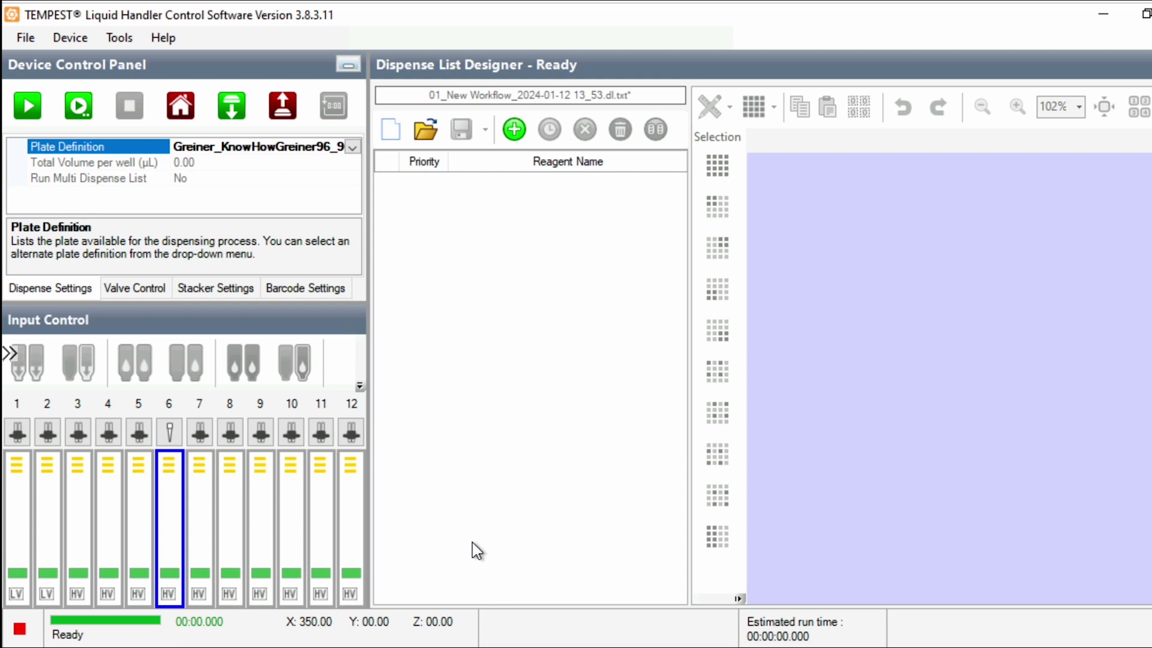
# Open the saved 01_New Workflow dispense list.
pyautogui.click(426, 129)
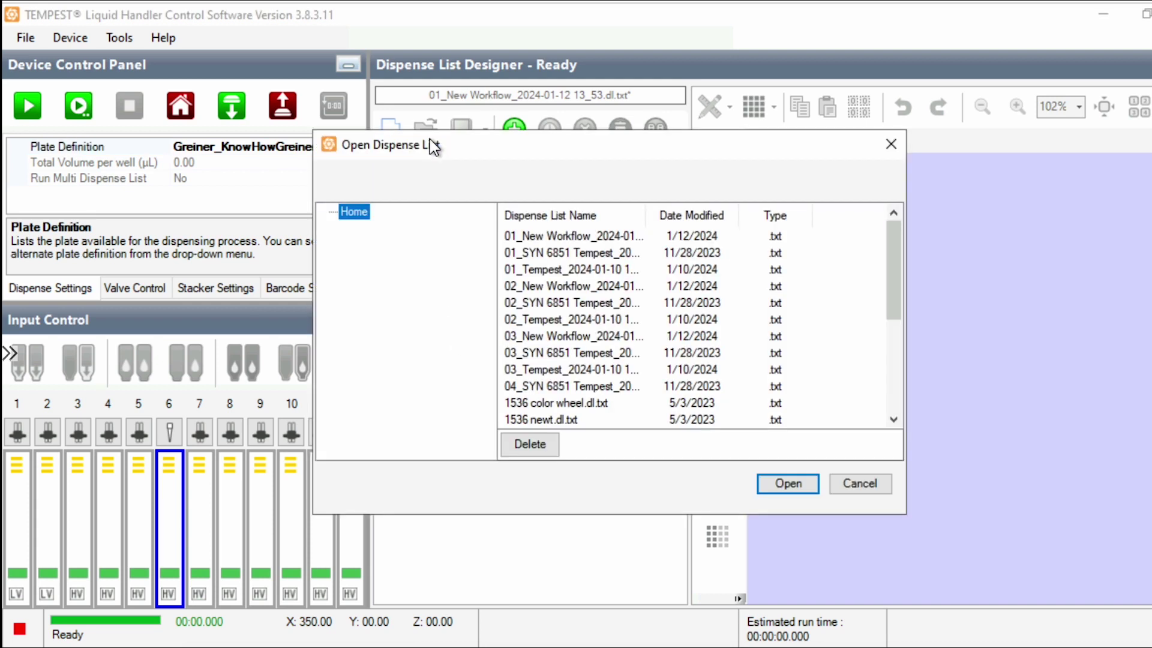
pyautogui.click(549, 234)
pyautogui.click(778, 480)
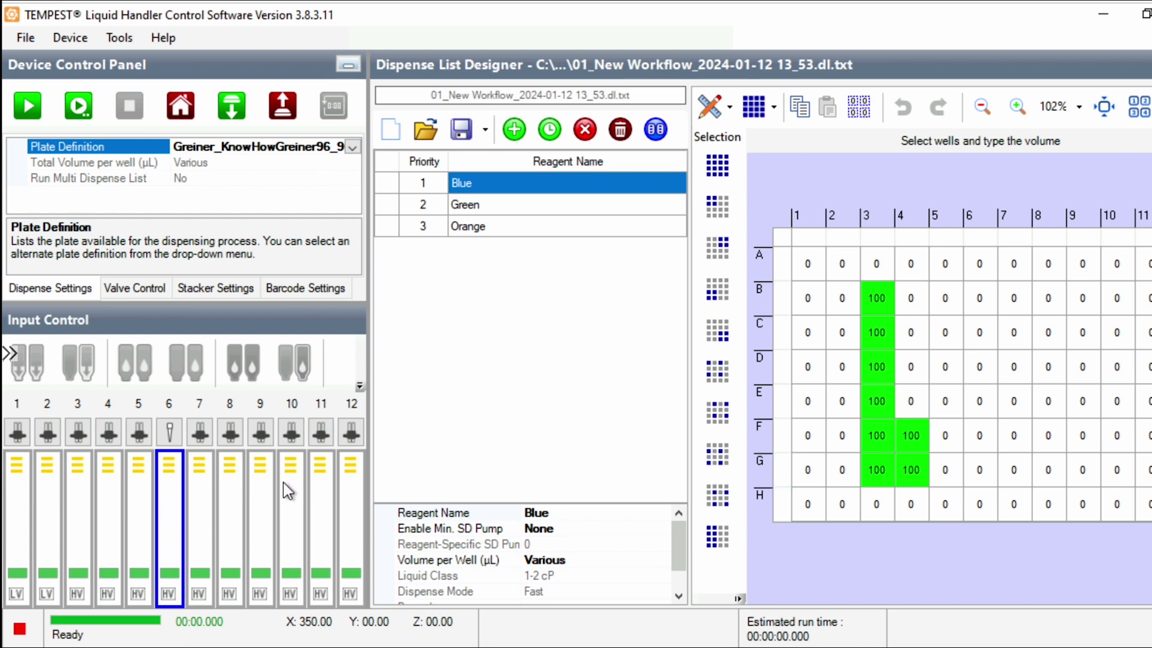
# Assign Orange to input 6, Blue to input 7 and Green to input 8, then start dispensing.
pyautogui.rightClick(178, 528)
pyautogui.click(190, 527)
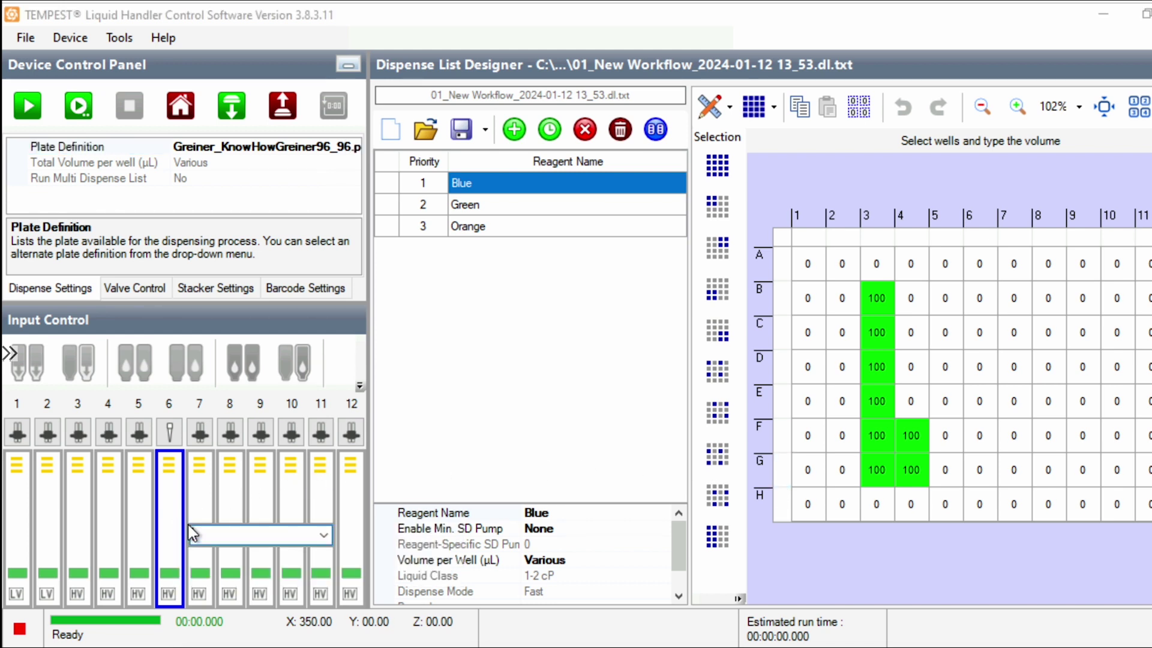
pyautogui.click(324, 535)
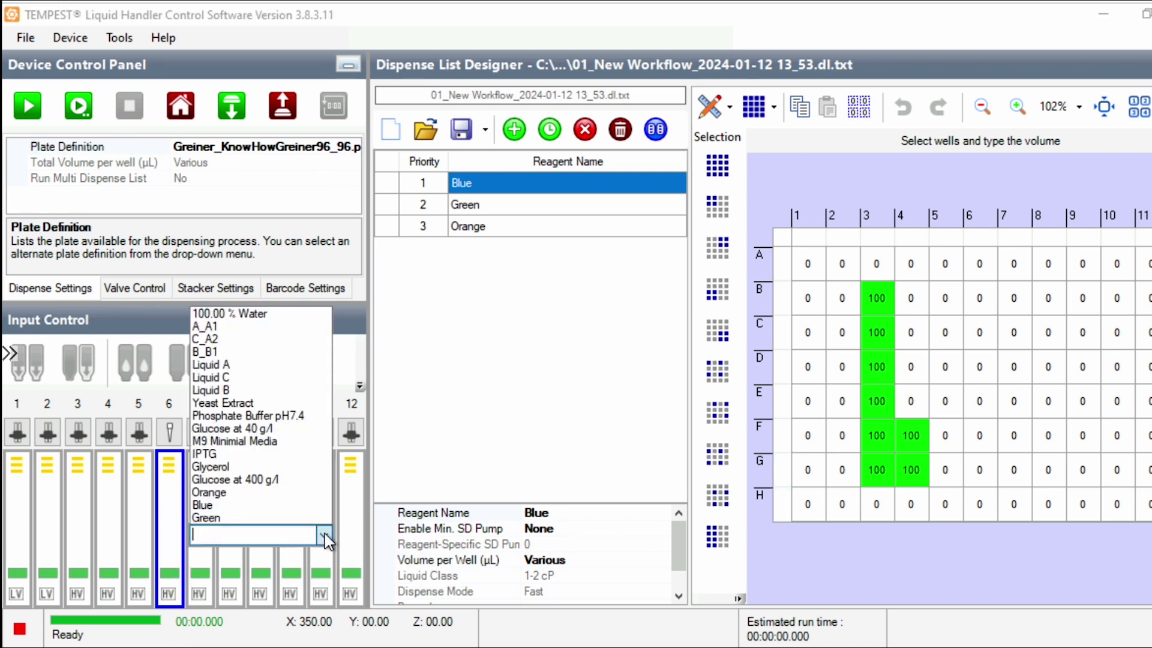
pyautogui.click(302, 492)
pyautogui.moveTo(506, 183)
pyautogui.mouseDown()
pyautogui.moveTo(234, 393)
pyautogui.moveTo(203, 522)
pyautogui.mouseUp()
pyautogui.moveTo(480, 204); pyautogui.dragTo(232, 507)
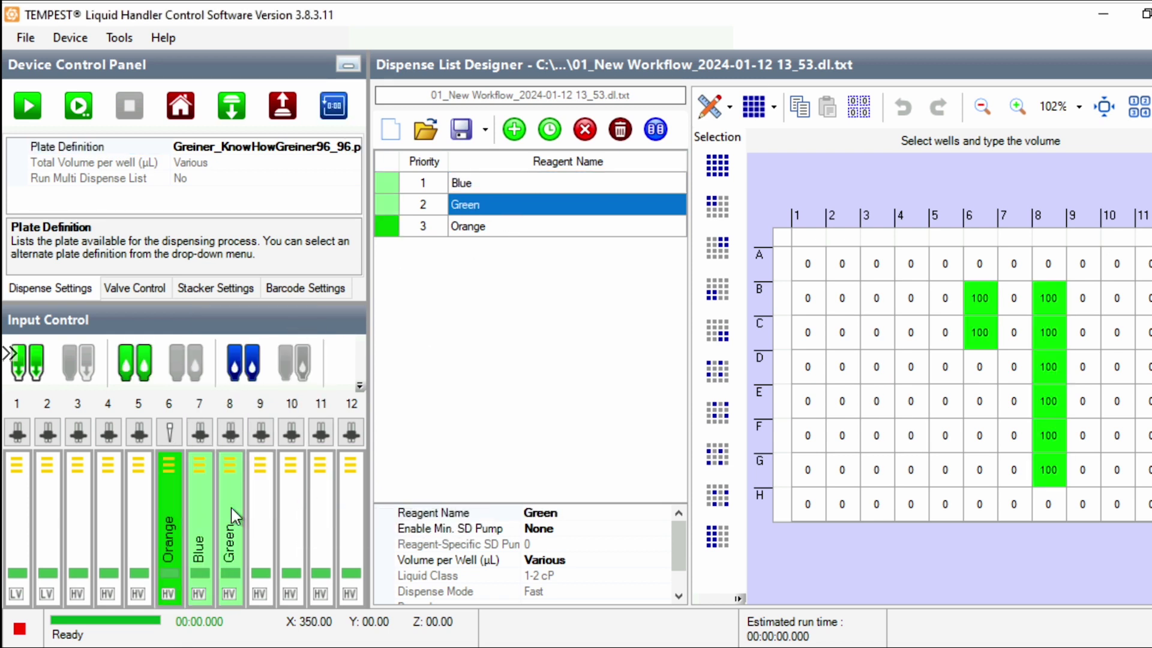
pyautogui.click(37, 108)
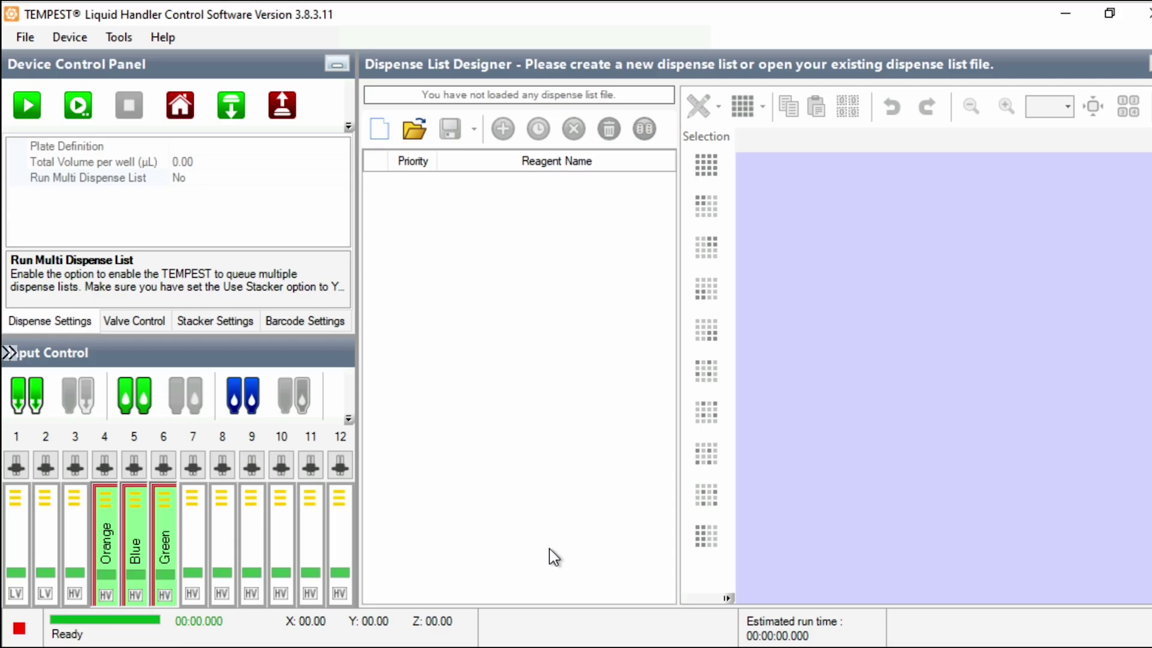
# Set Use Plate Stacker to Yes in Stacker Settings.
pyautogui.click(215, 323)
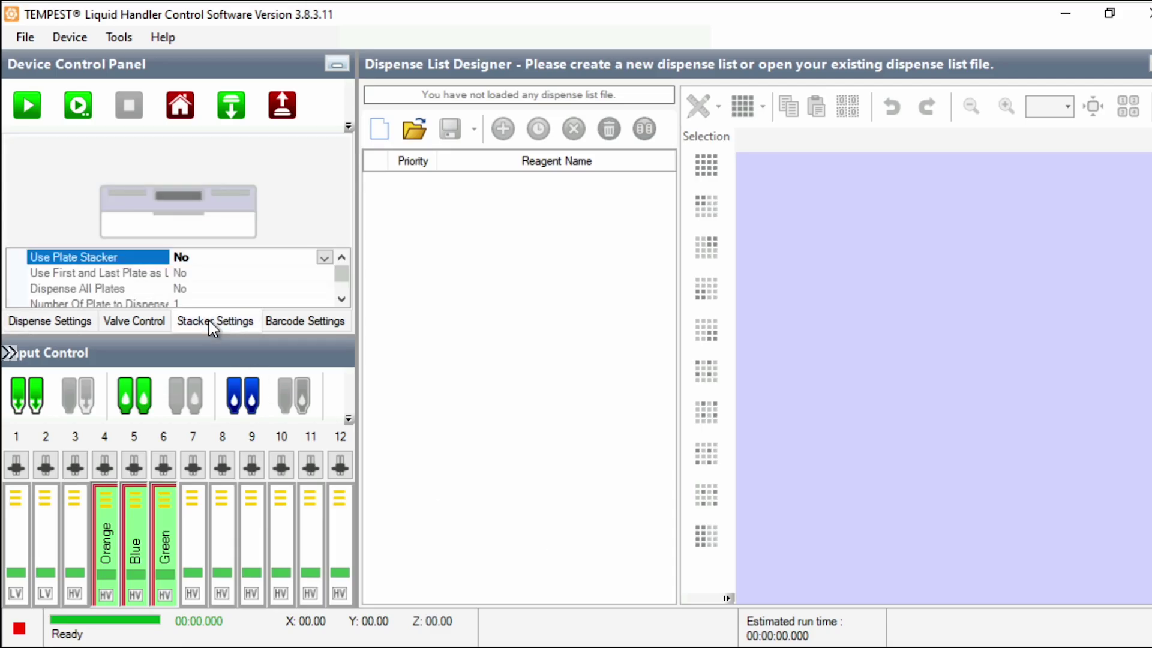
pyautogui.click(325, 257)
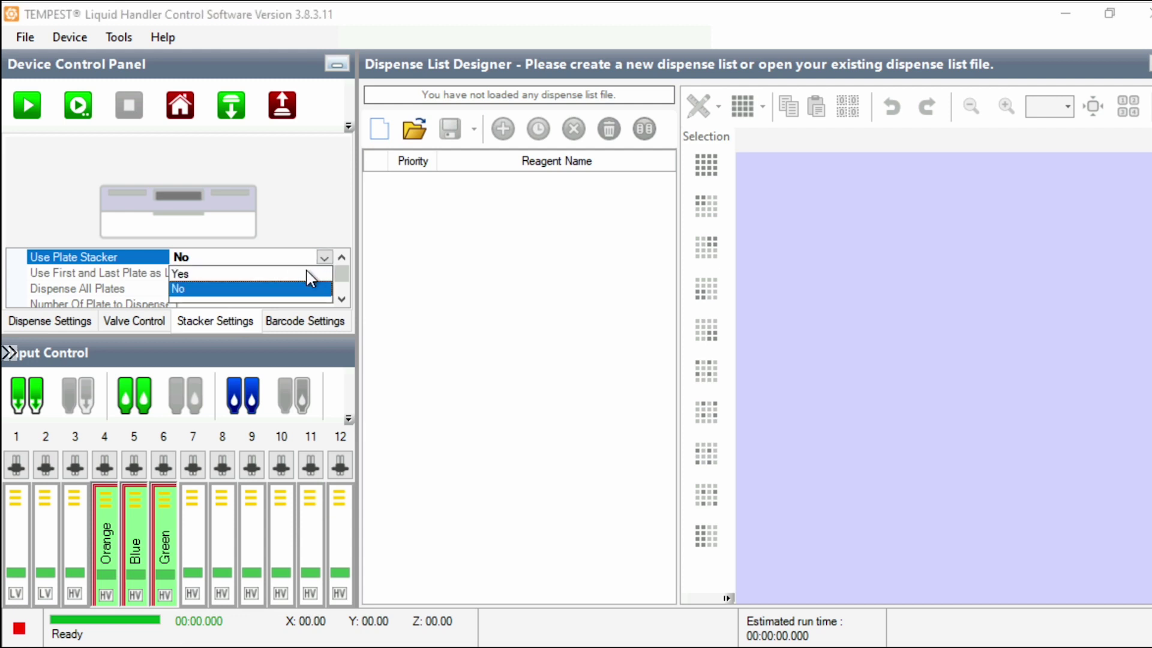
pyautogui.click(304, 271)
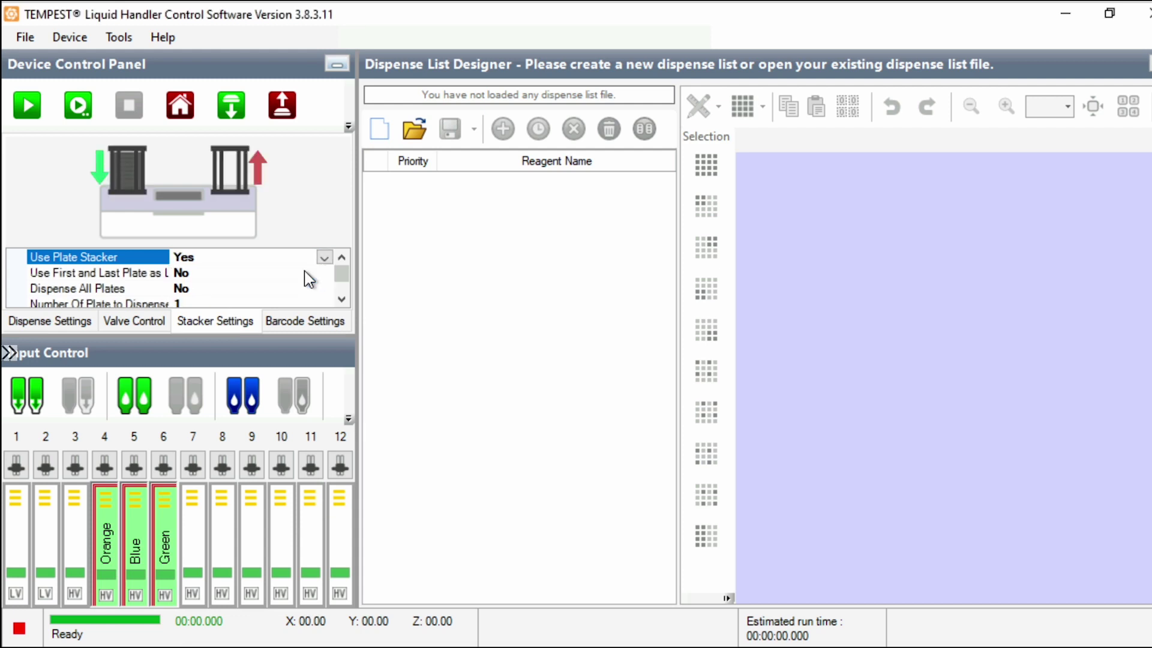
# Set Run Multi Dispense List to Yes in Dispense Settings.
pyautogui.click(40, 322)
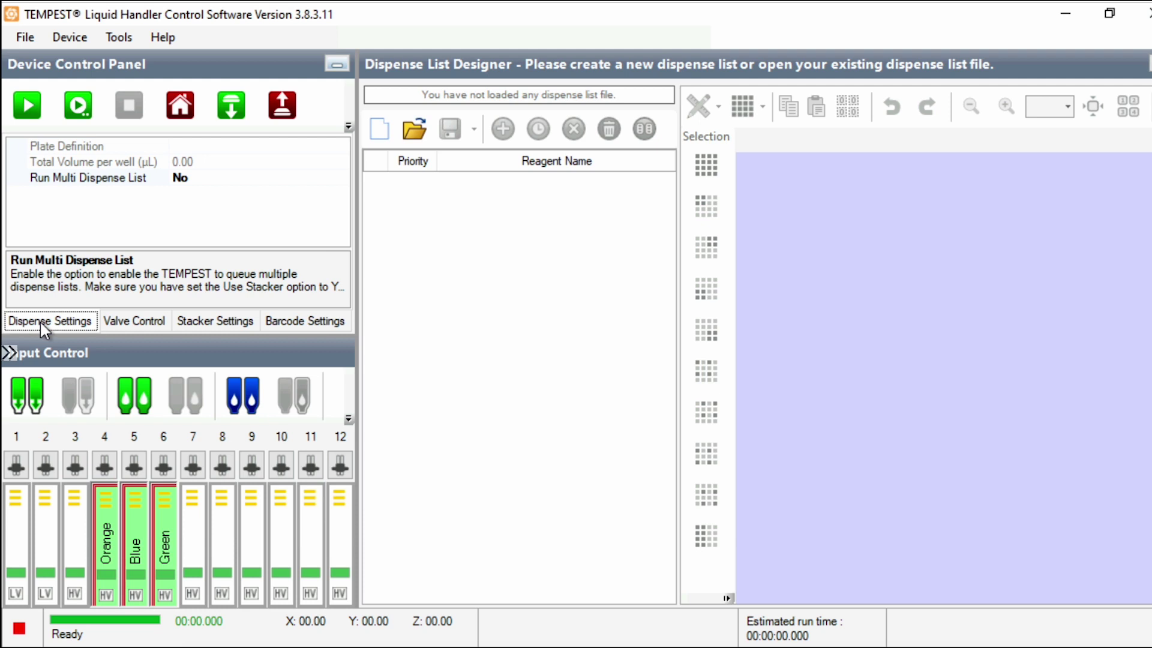
pyautogui.click(290, 177)
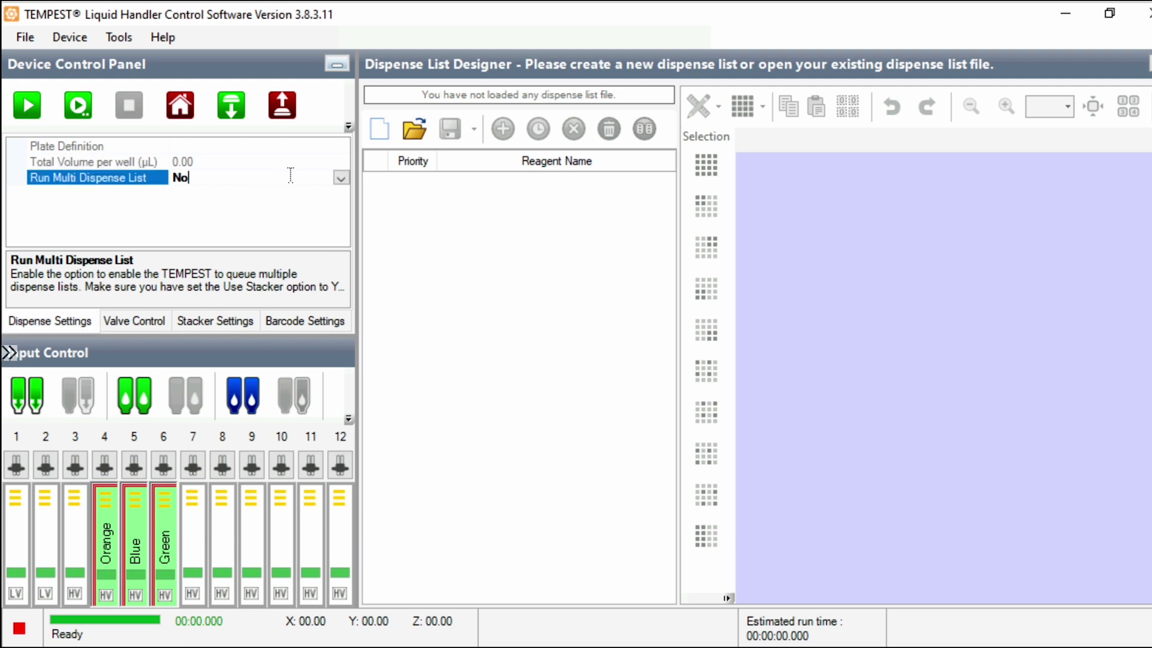
pyautogui.click(341, 178)
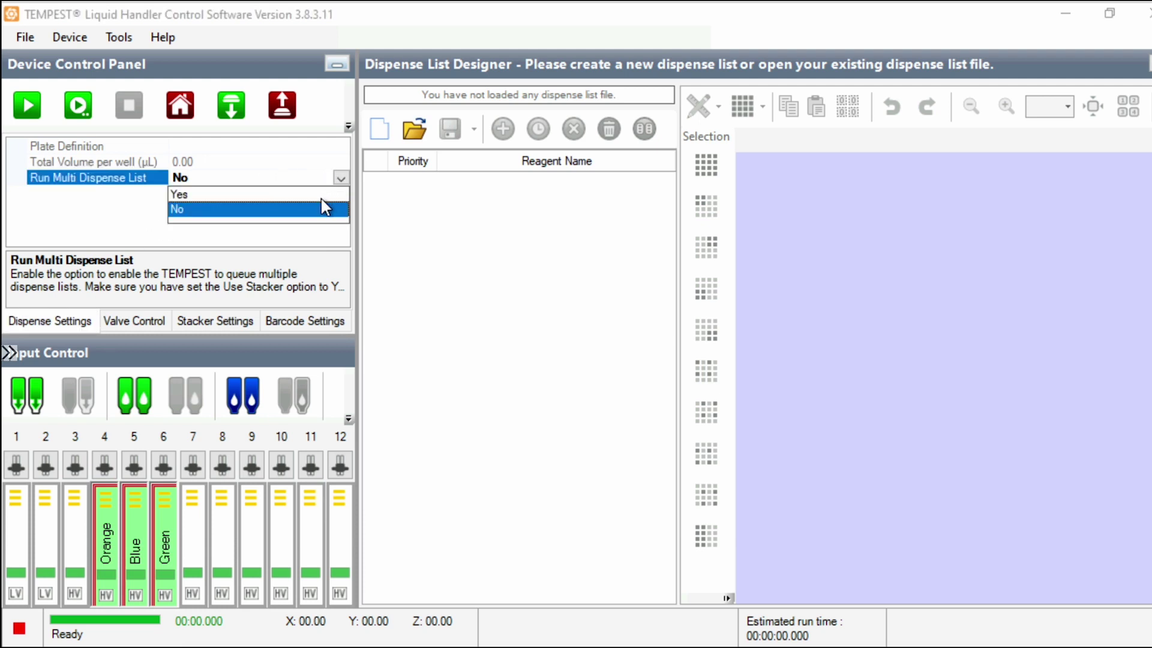
pyautogui.click(321, 194)
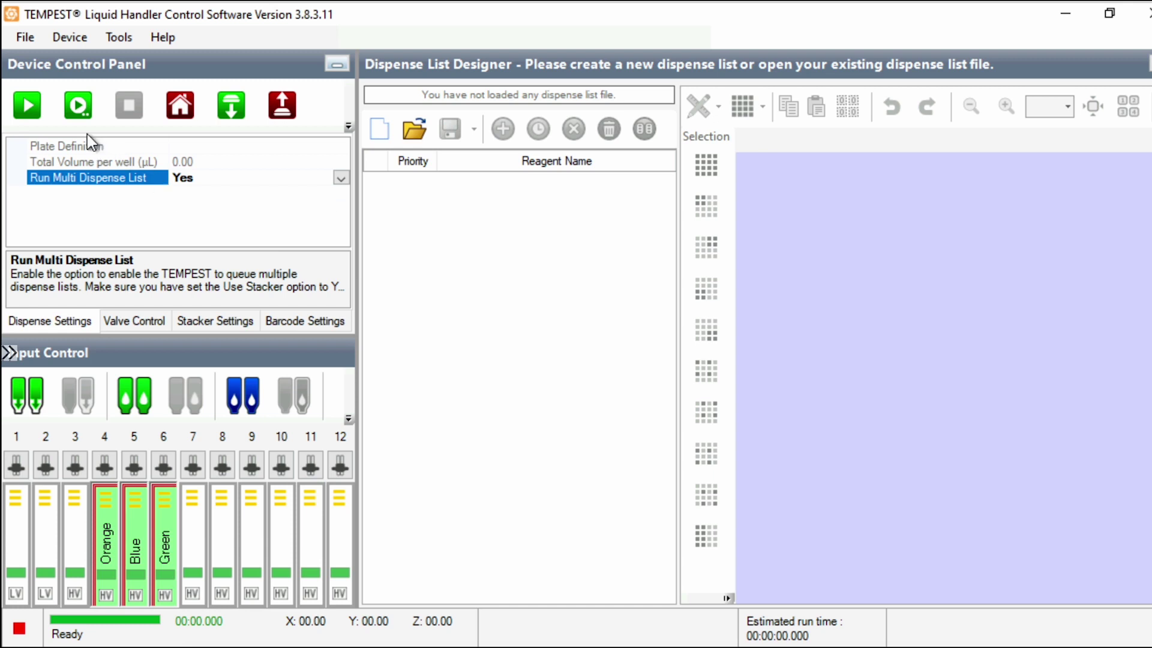
pyautogui.click(24, 105)
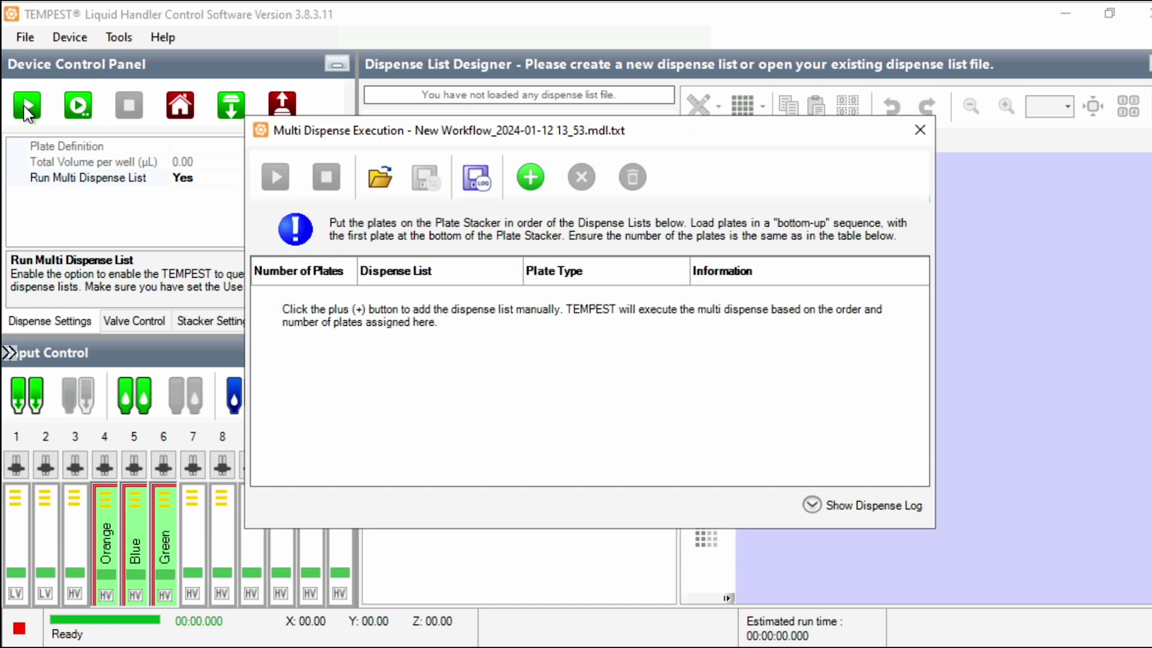
pyautogui.click(378, 180)
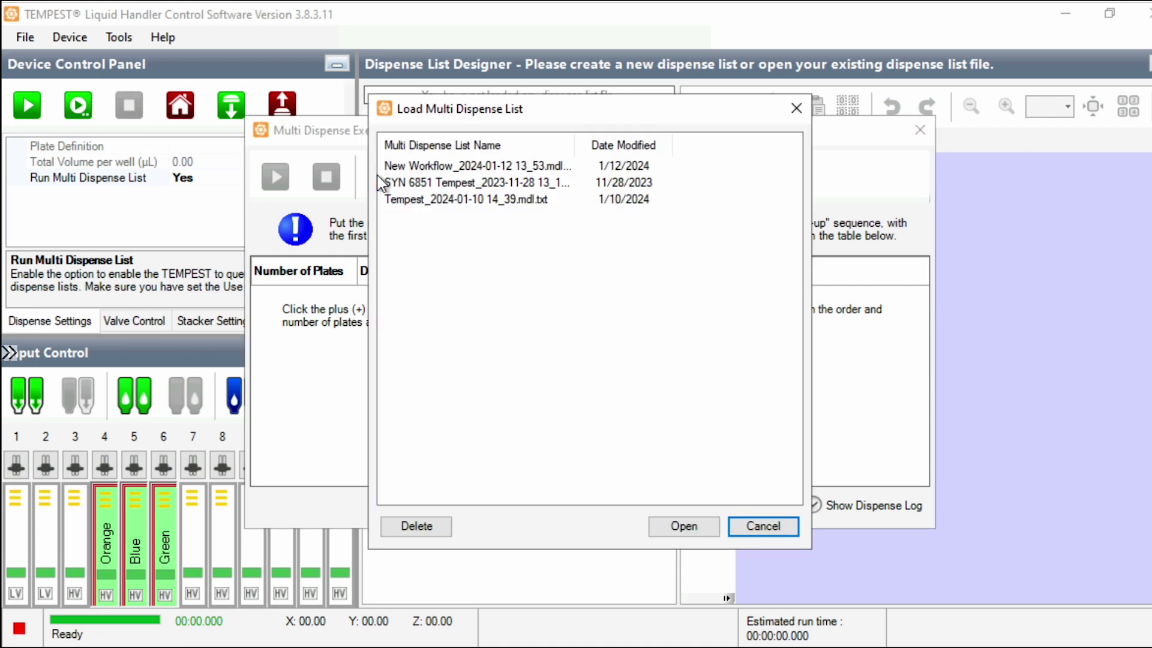
pyautogui.click(418, 168)
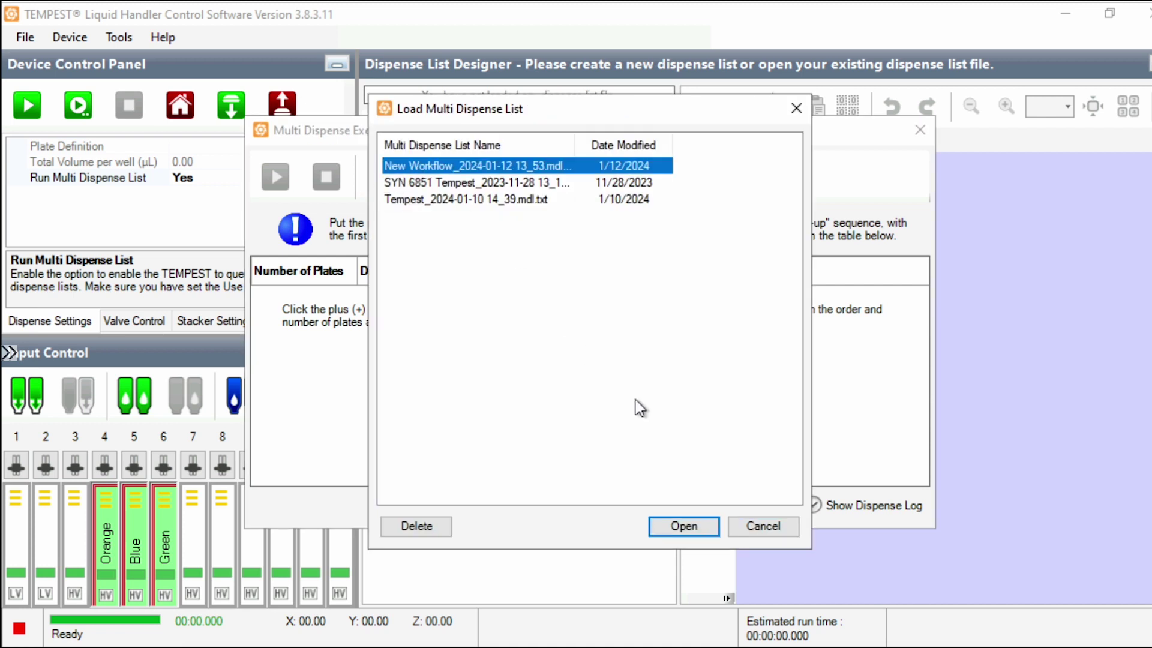
pyautogui.click(687, 526)
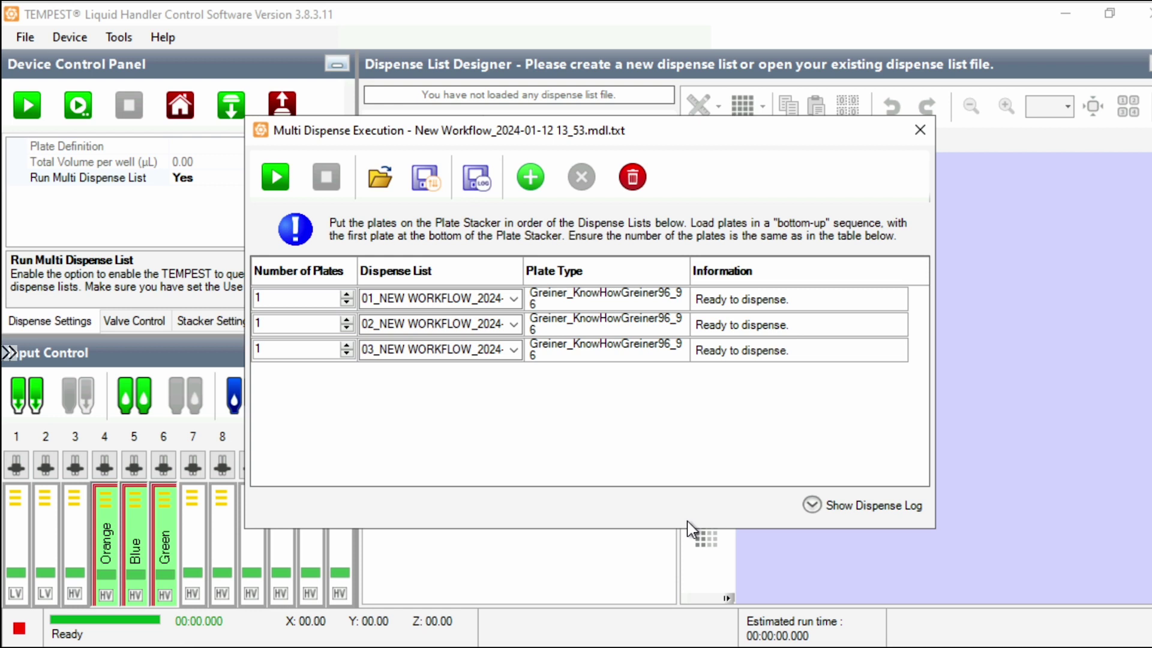
pyautogui.click(278, 176)
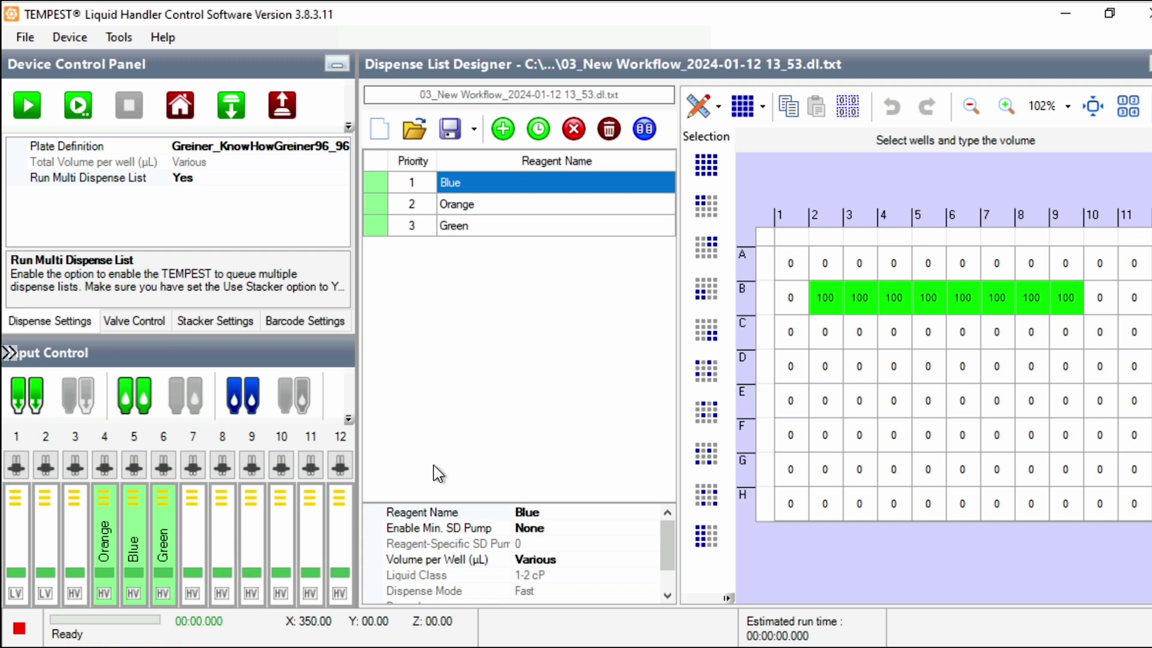
# Select input 4 (Orange) and request a Wash All of the assigned inputs.
pyautogui.click(117, 546)
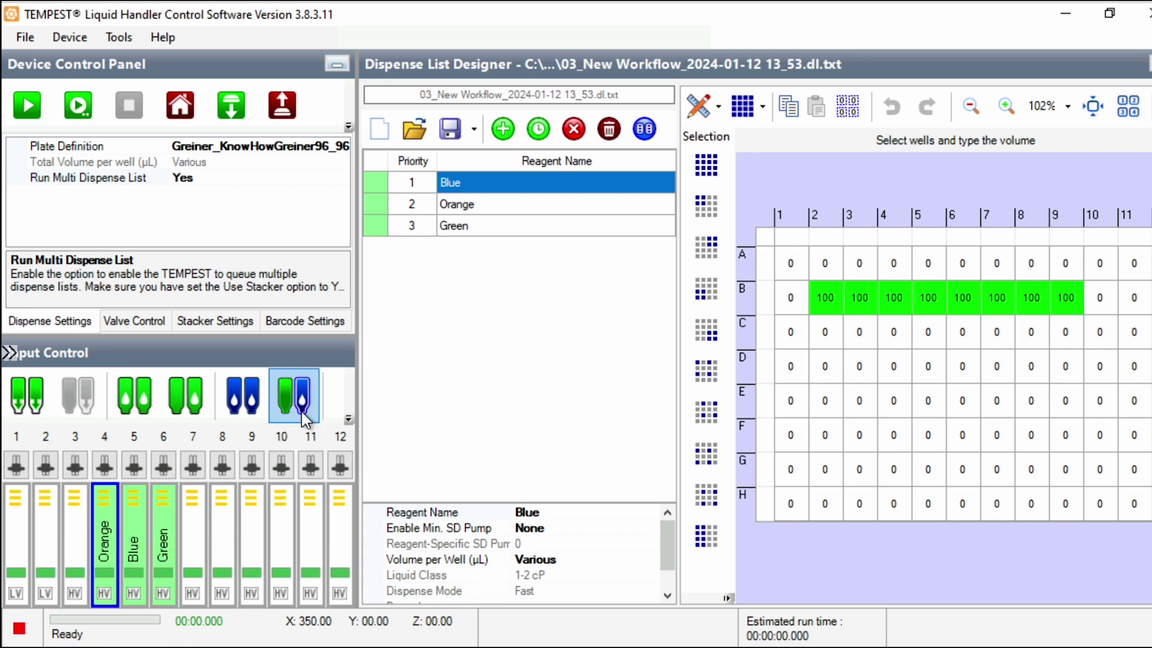
pyautogui.click(246, 408)
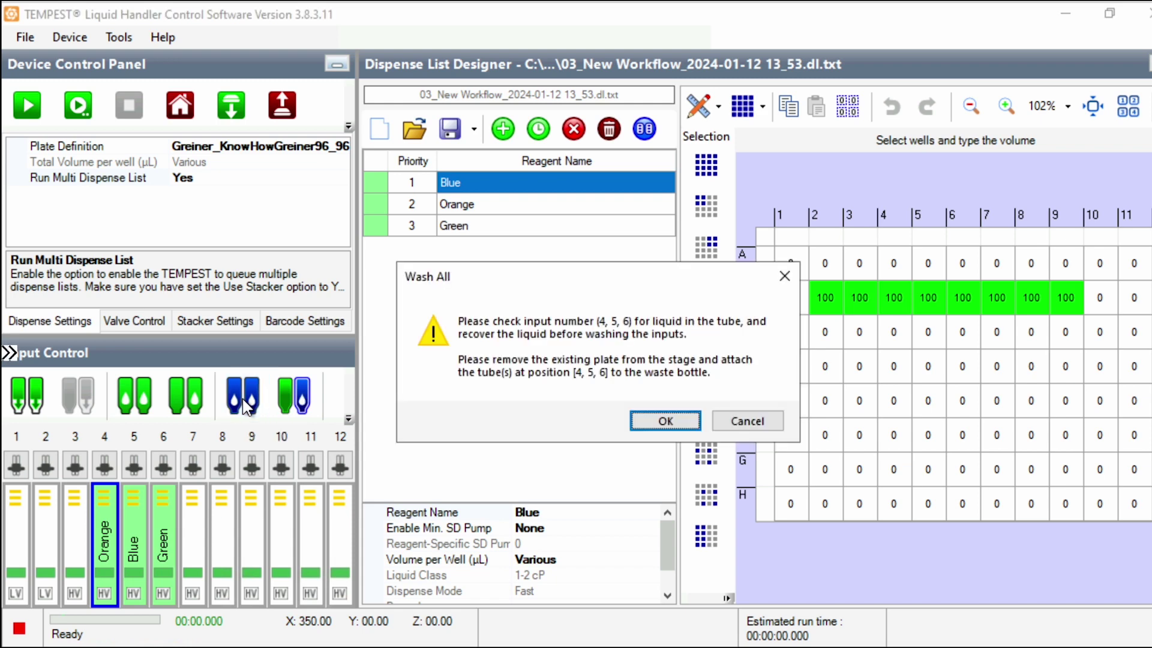